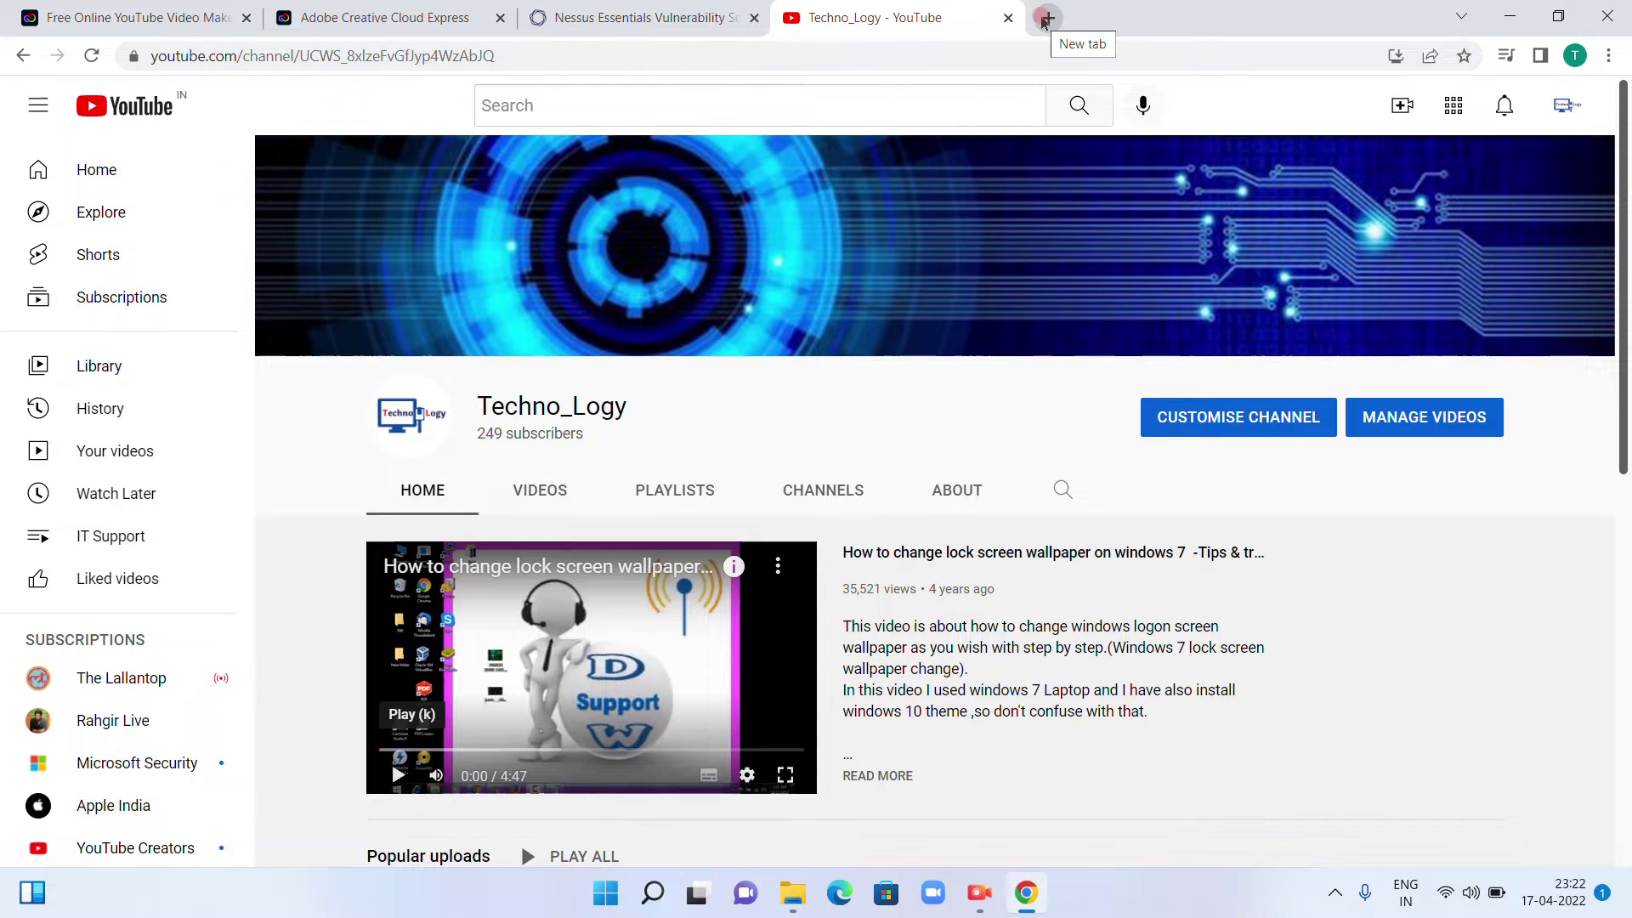
Step: Search 10minutemail in a new tab and open the 10 Minute Mail site
click(1048, 16)
text(10)
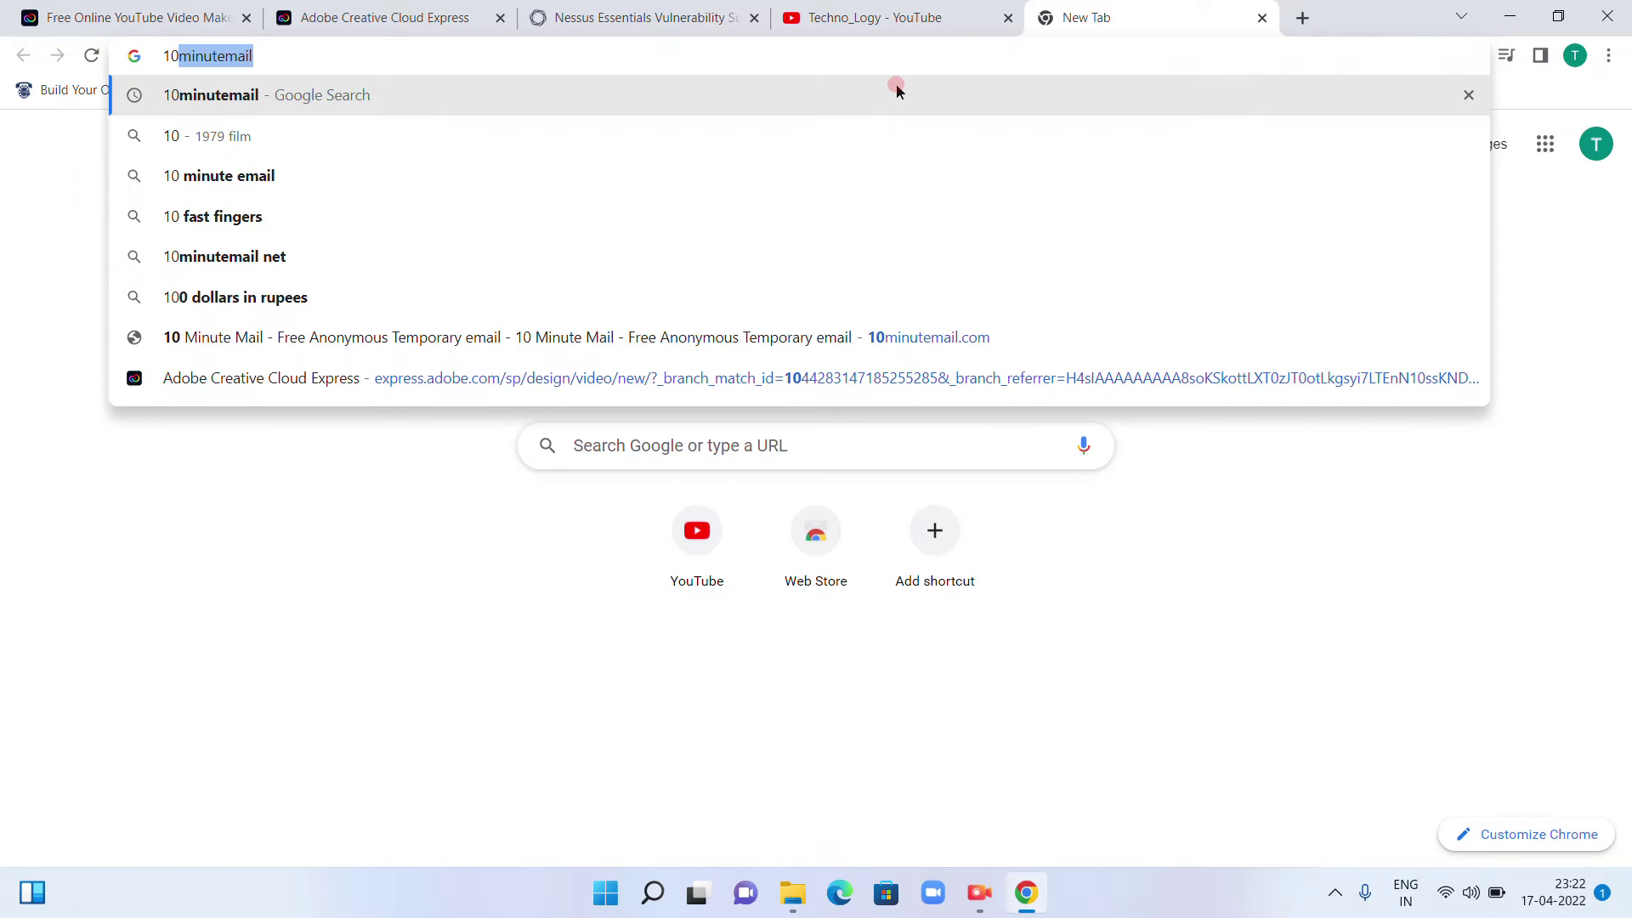
key(Return)
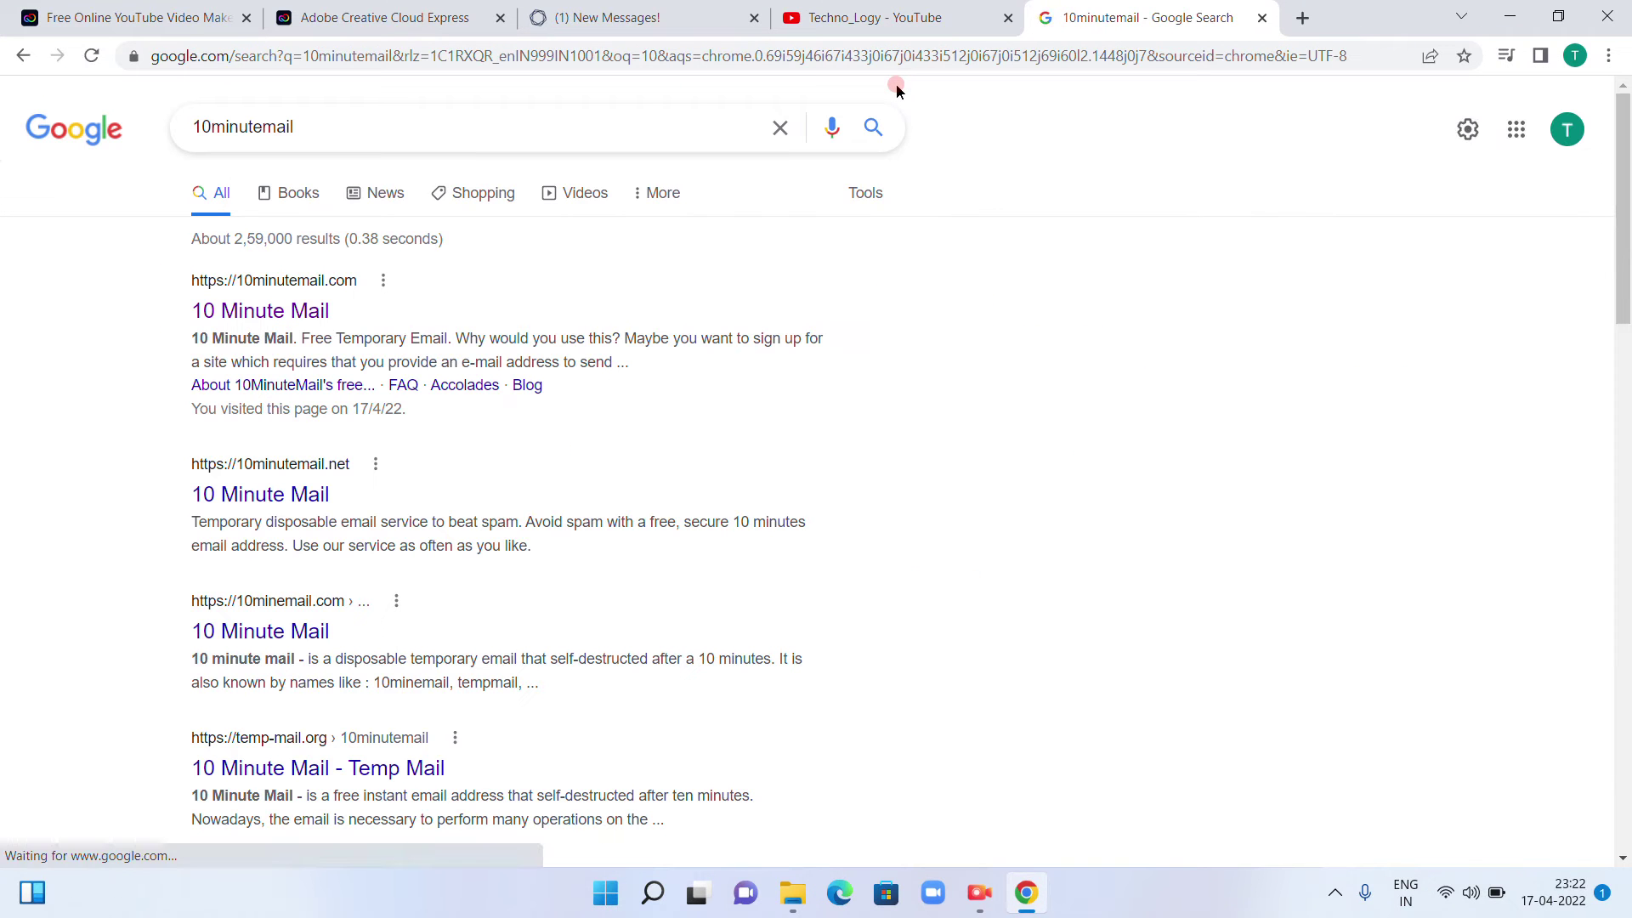
click(254, 319)
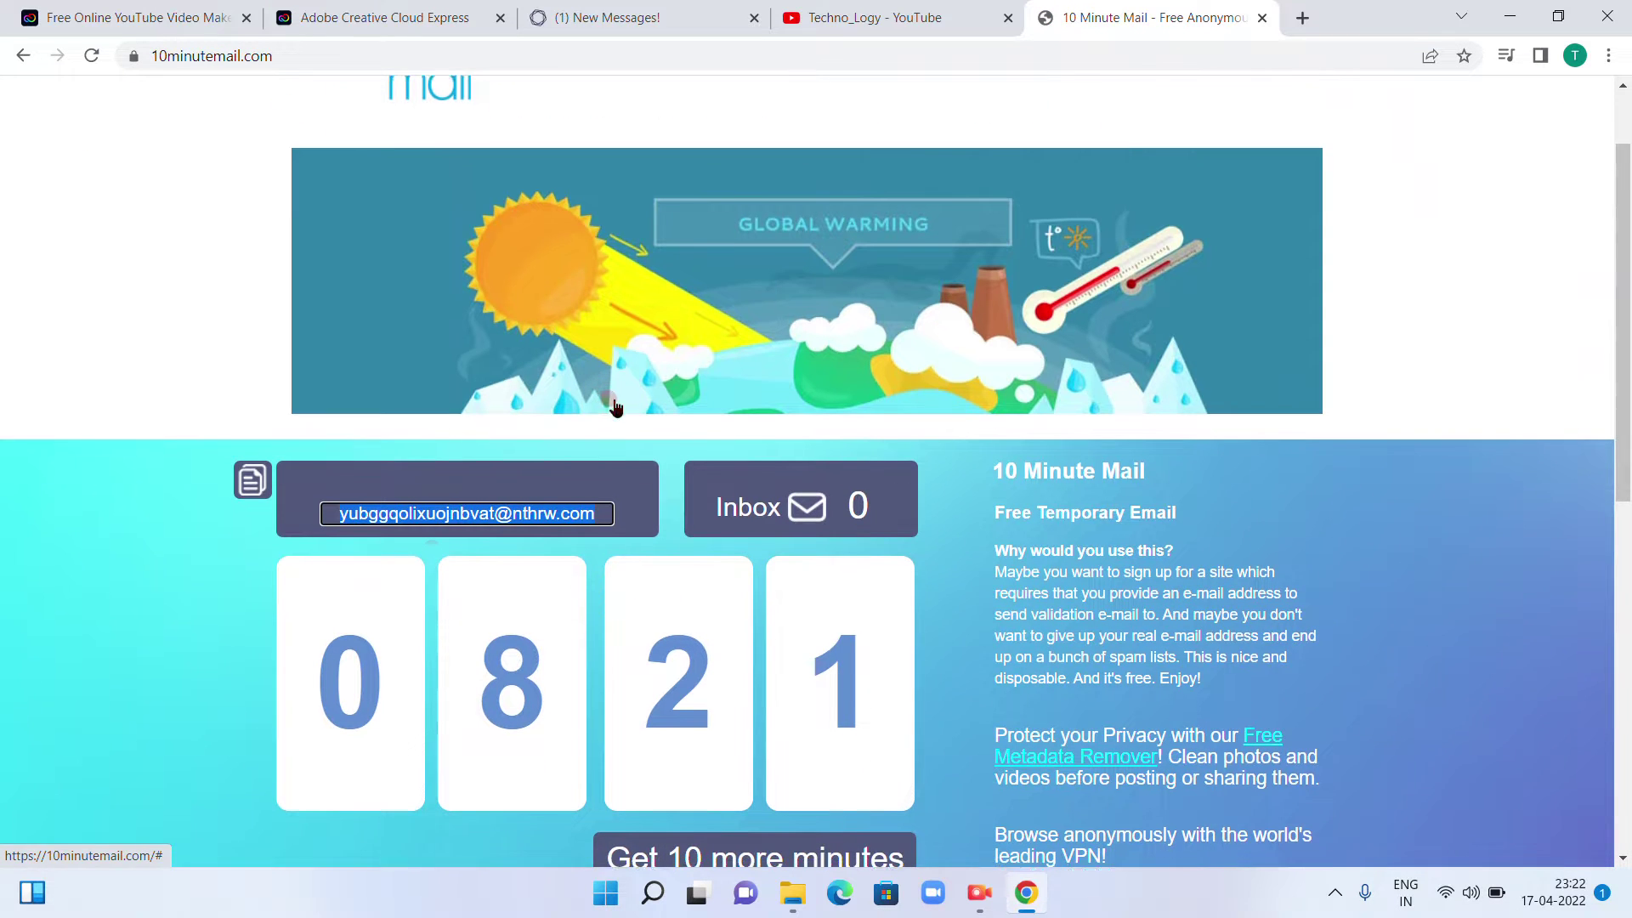
scroll(616, 409, down, 1)
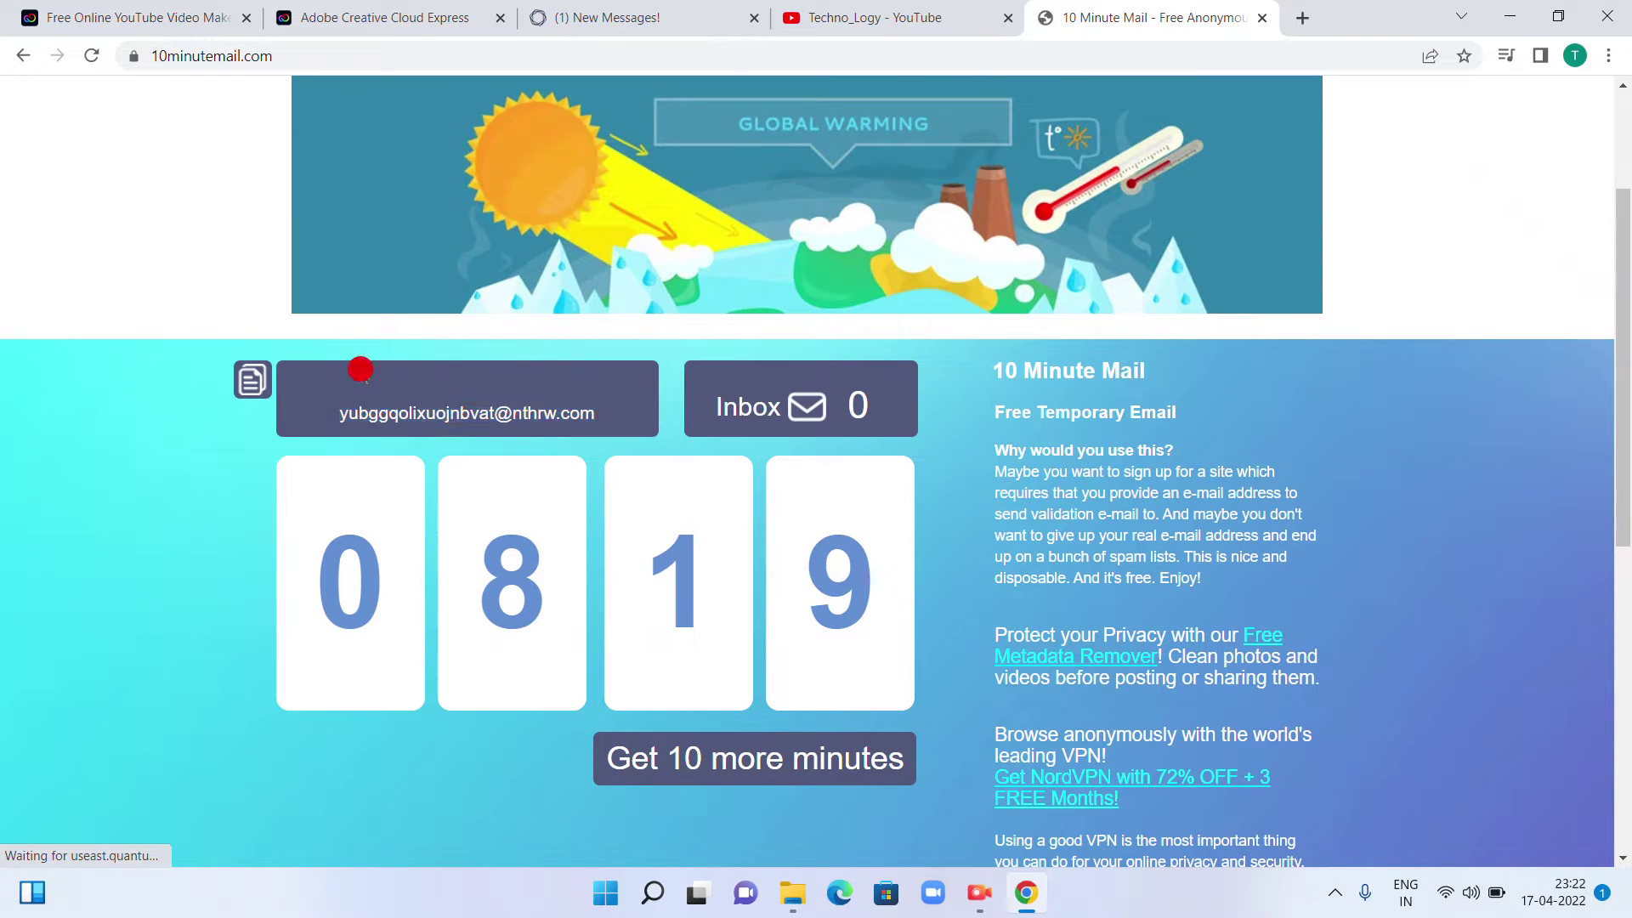
click(326, 416)
click(326, 417)
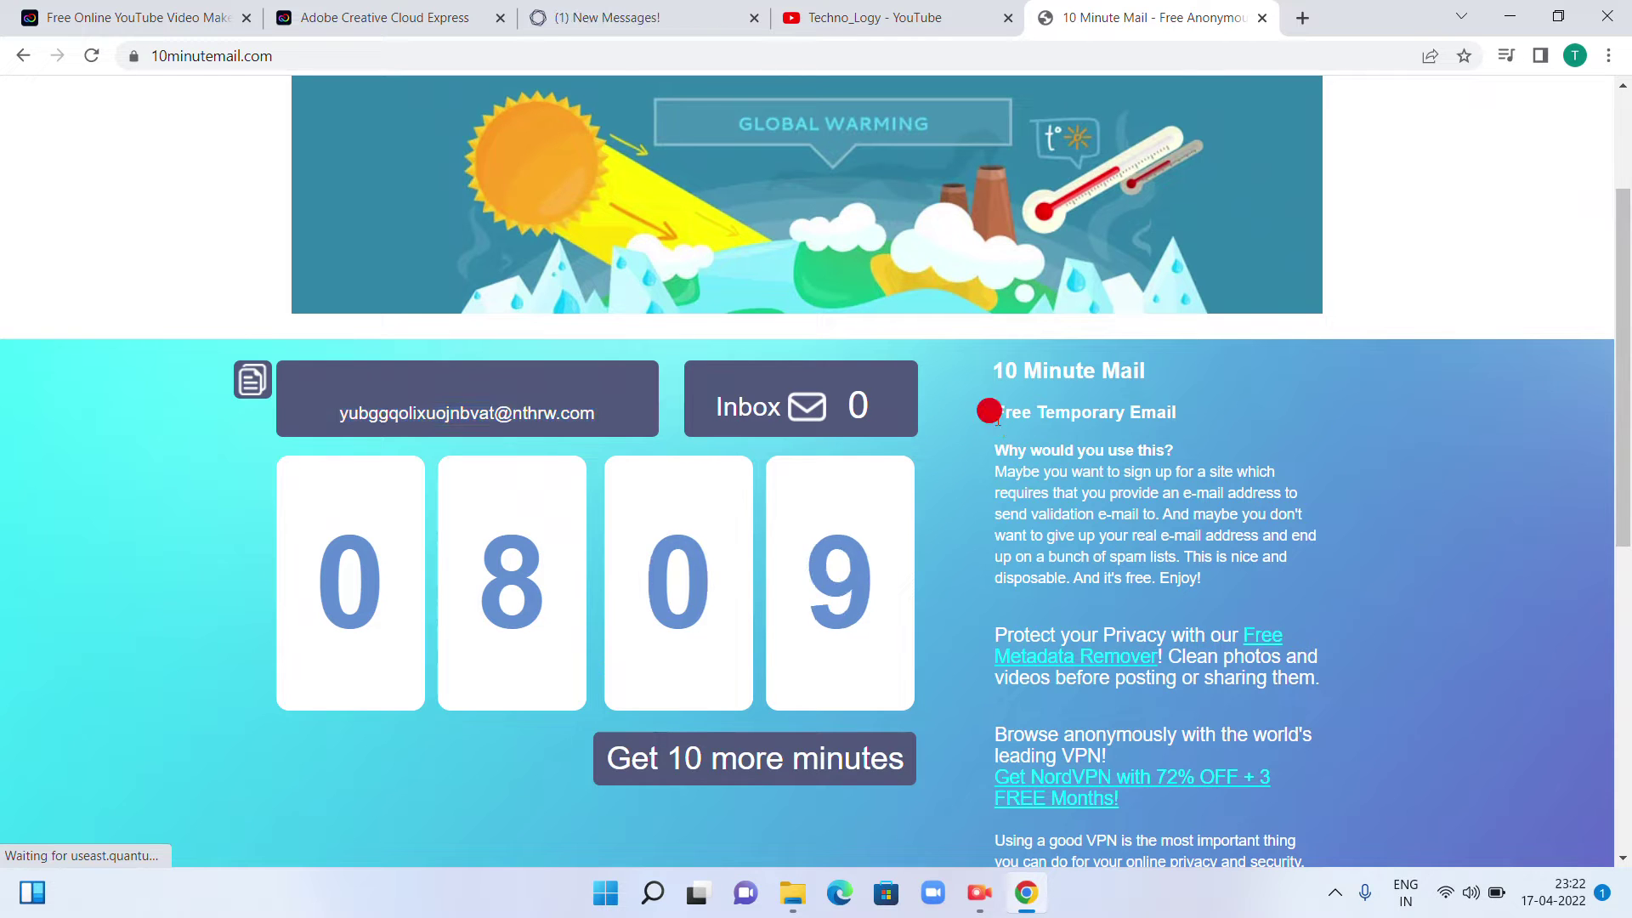
drag(990, 412, 1188, 410)
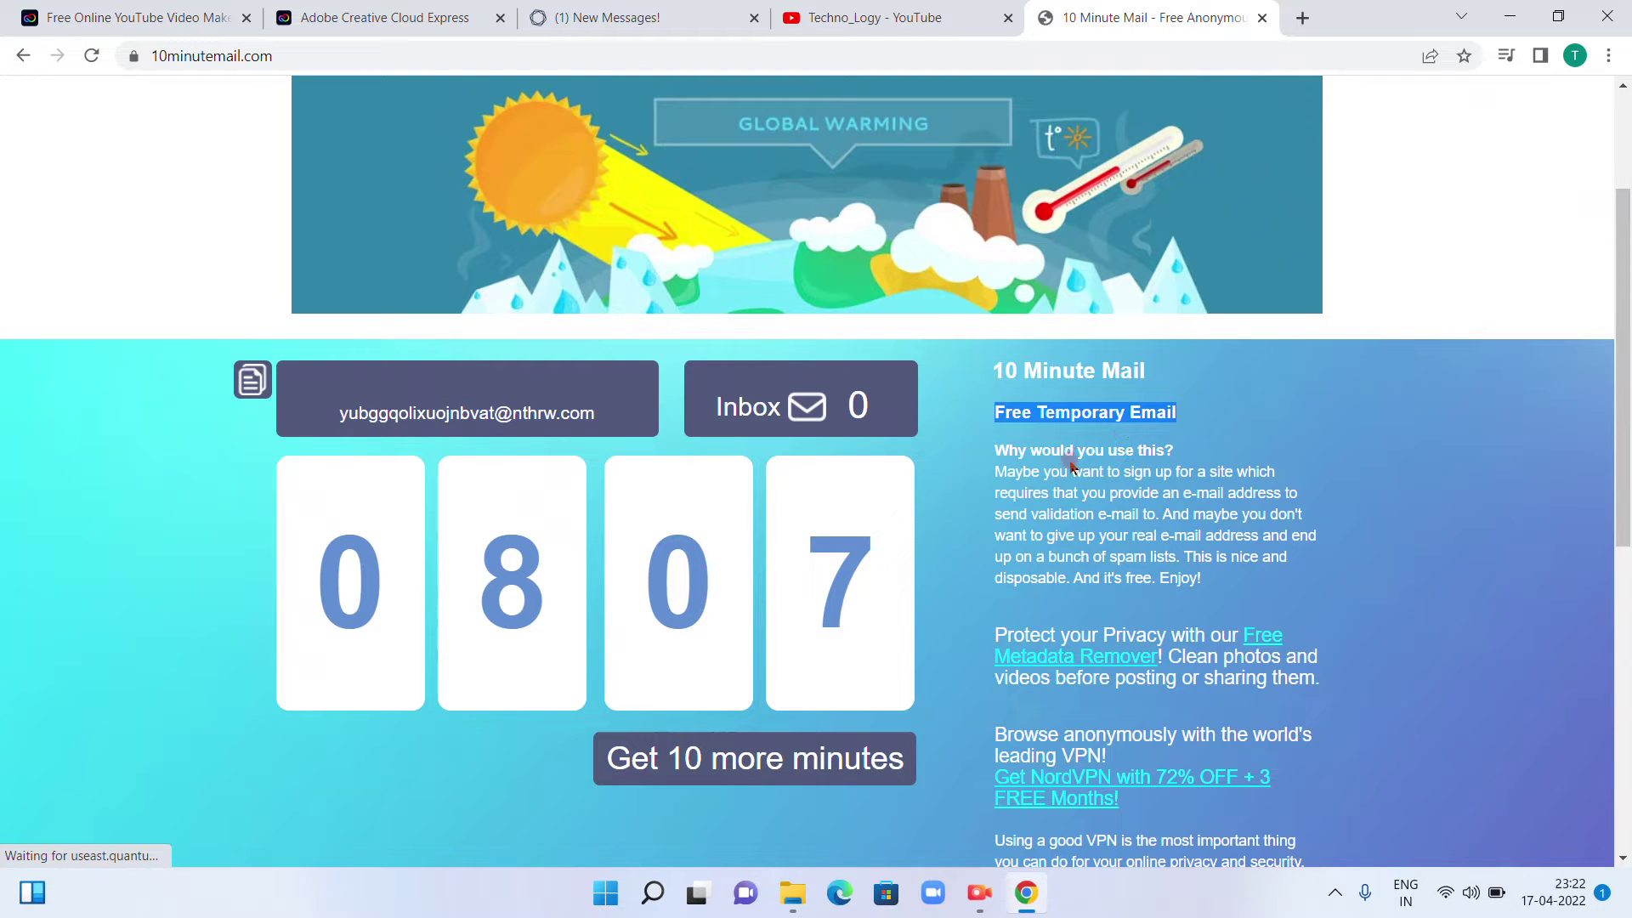
drag(992, 448, 1200, 455)
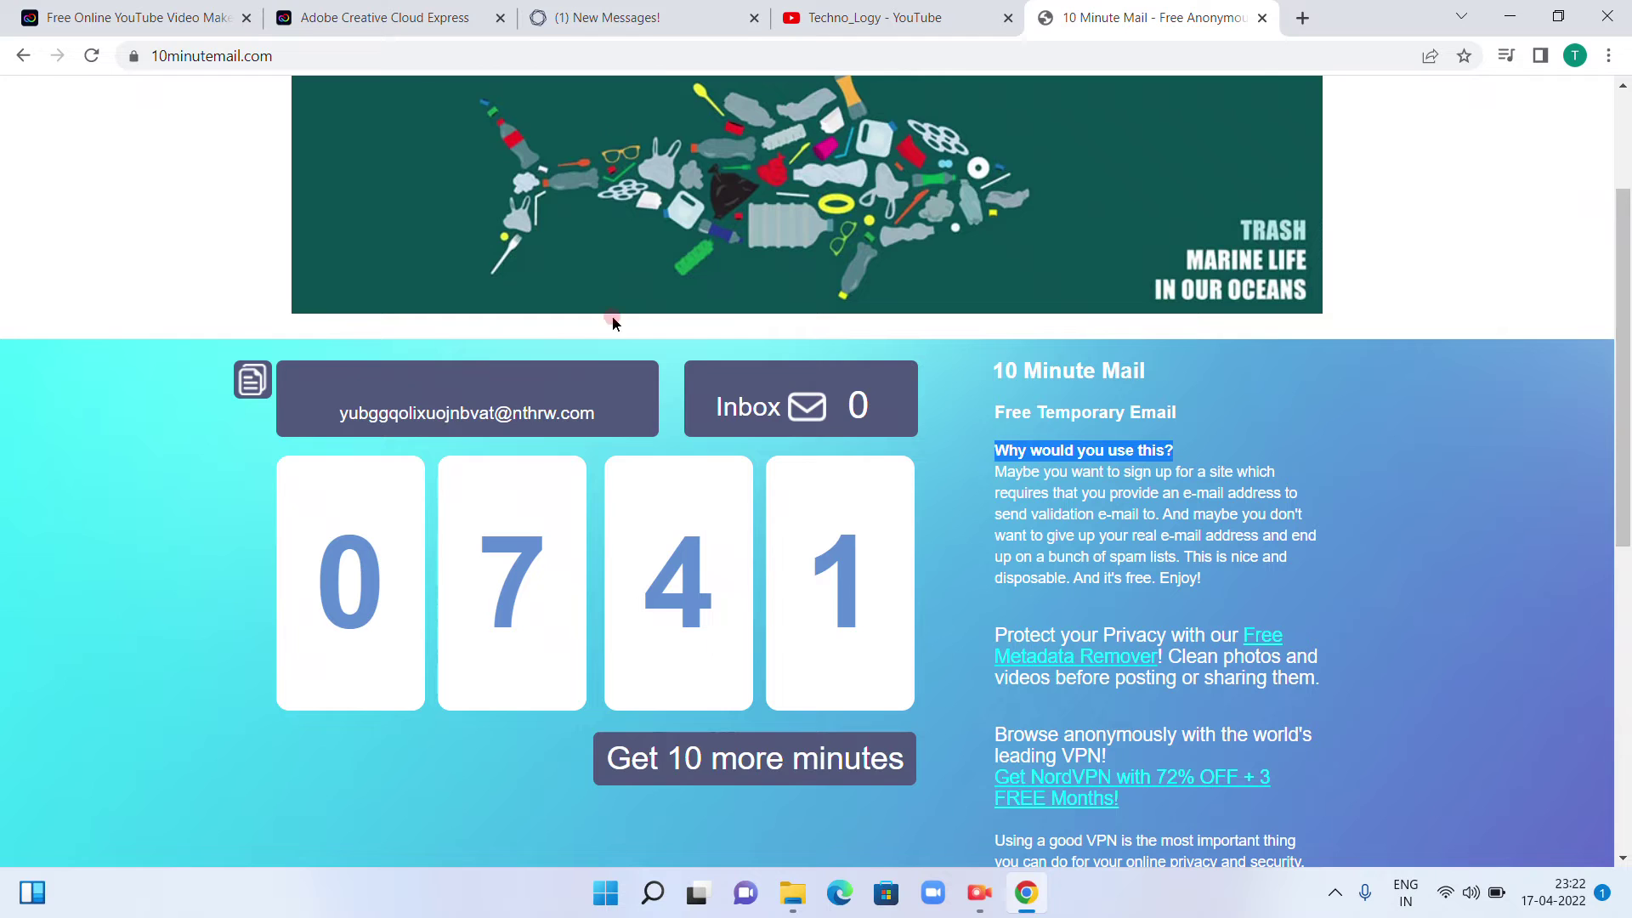
click(639, 16)
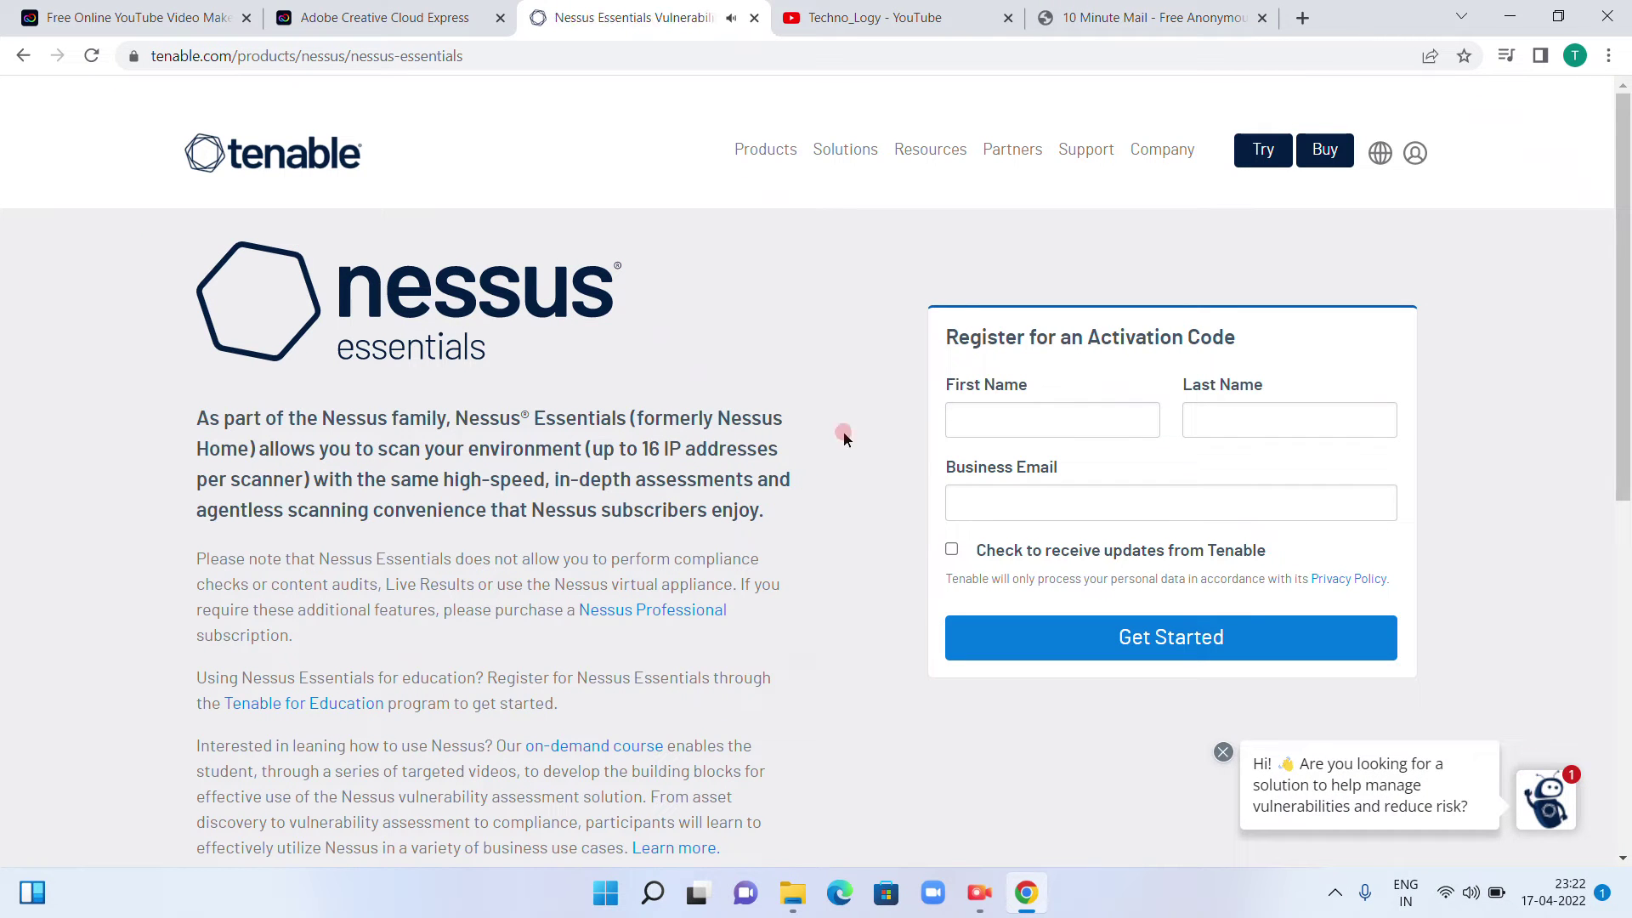
Step: Copy the temporary address from 10 Minute Mail and focus the Nessus Business Email field
click(1105, 16)
click(650, 17)
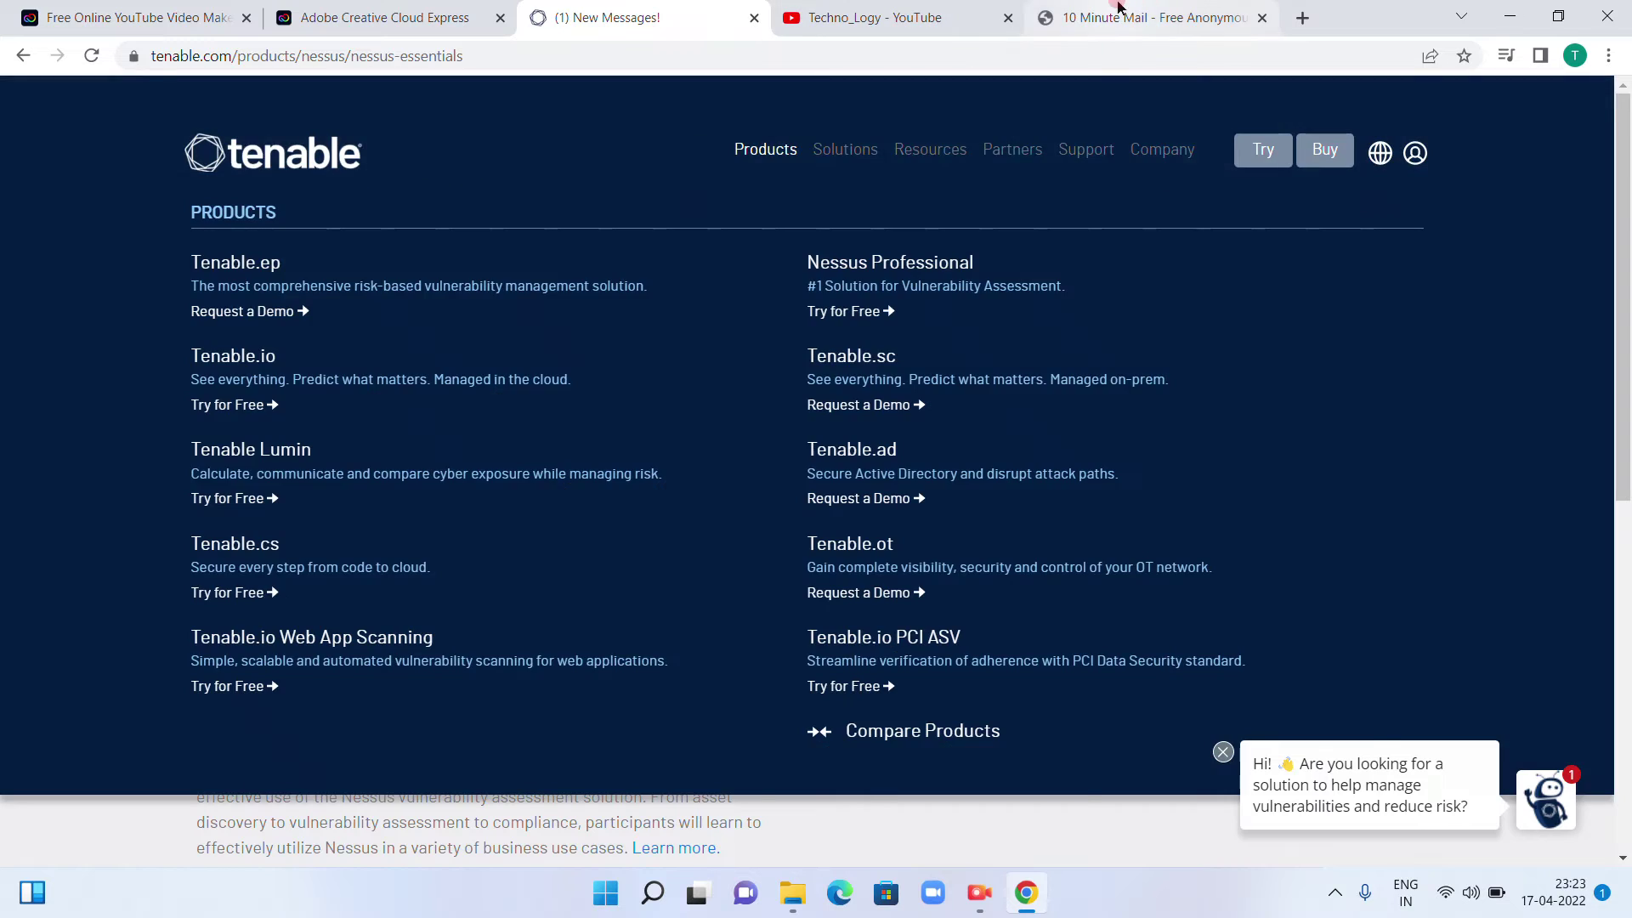
click(1135, 17)
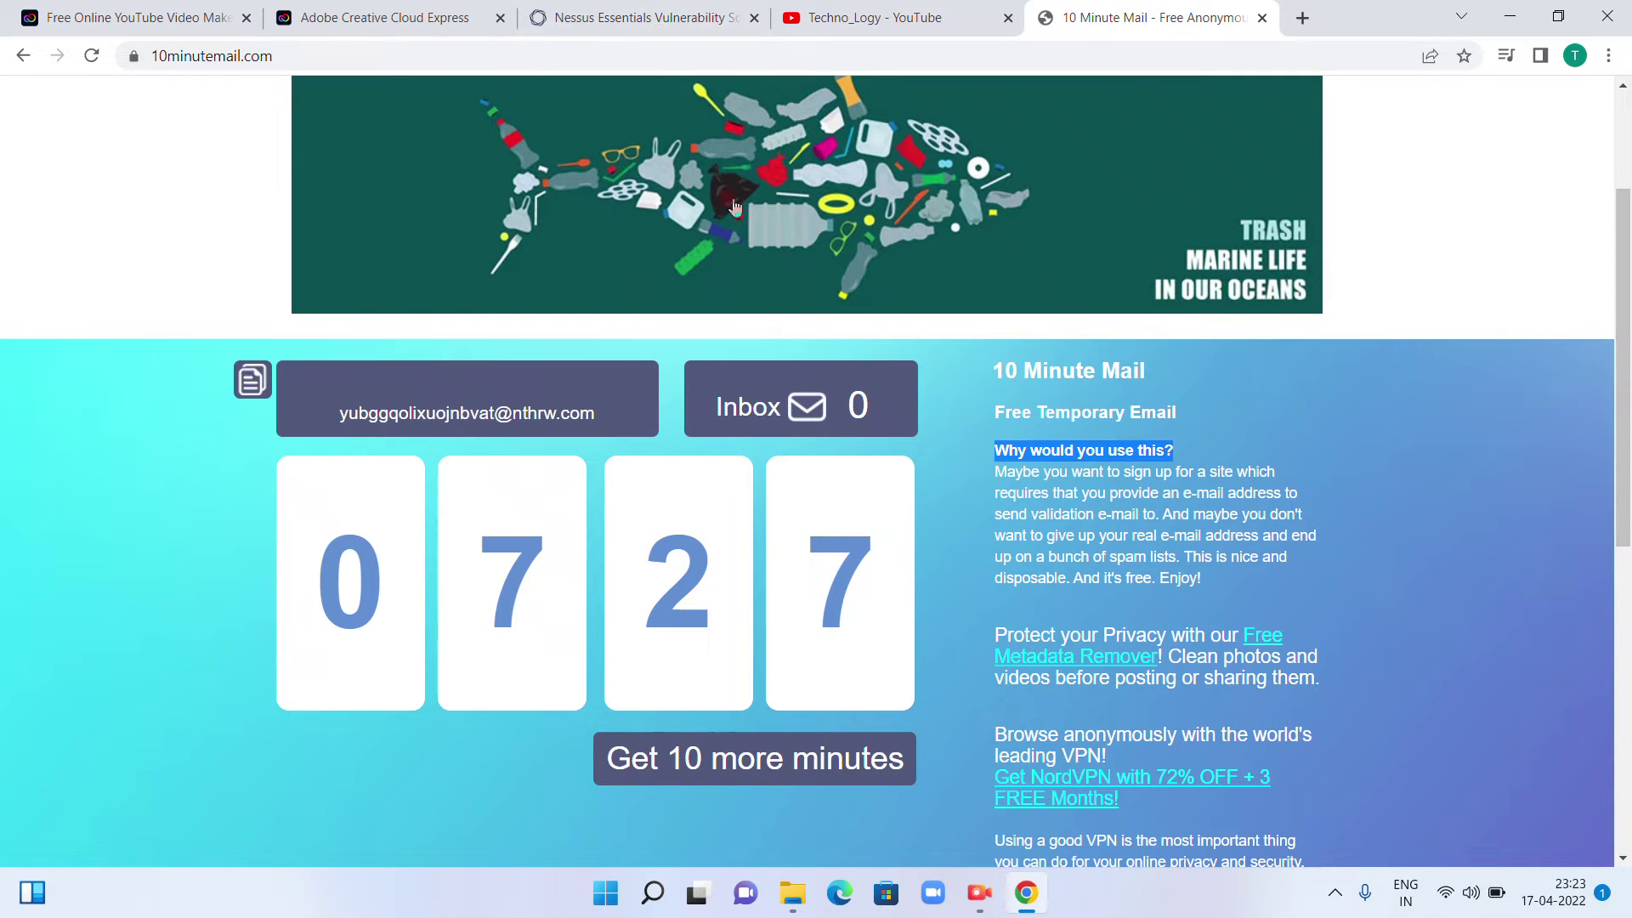
click(357, 413)
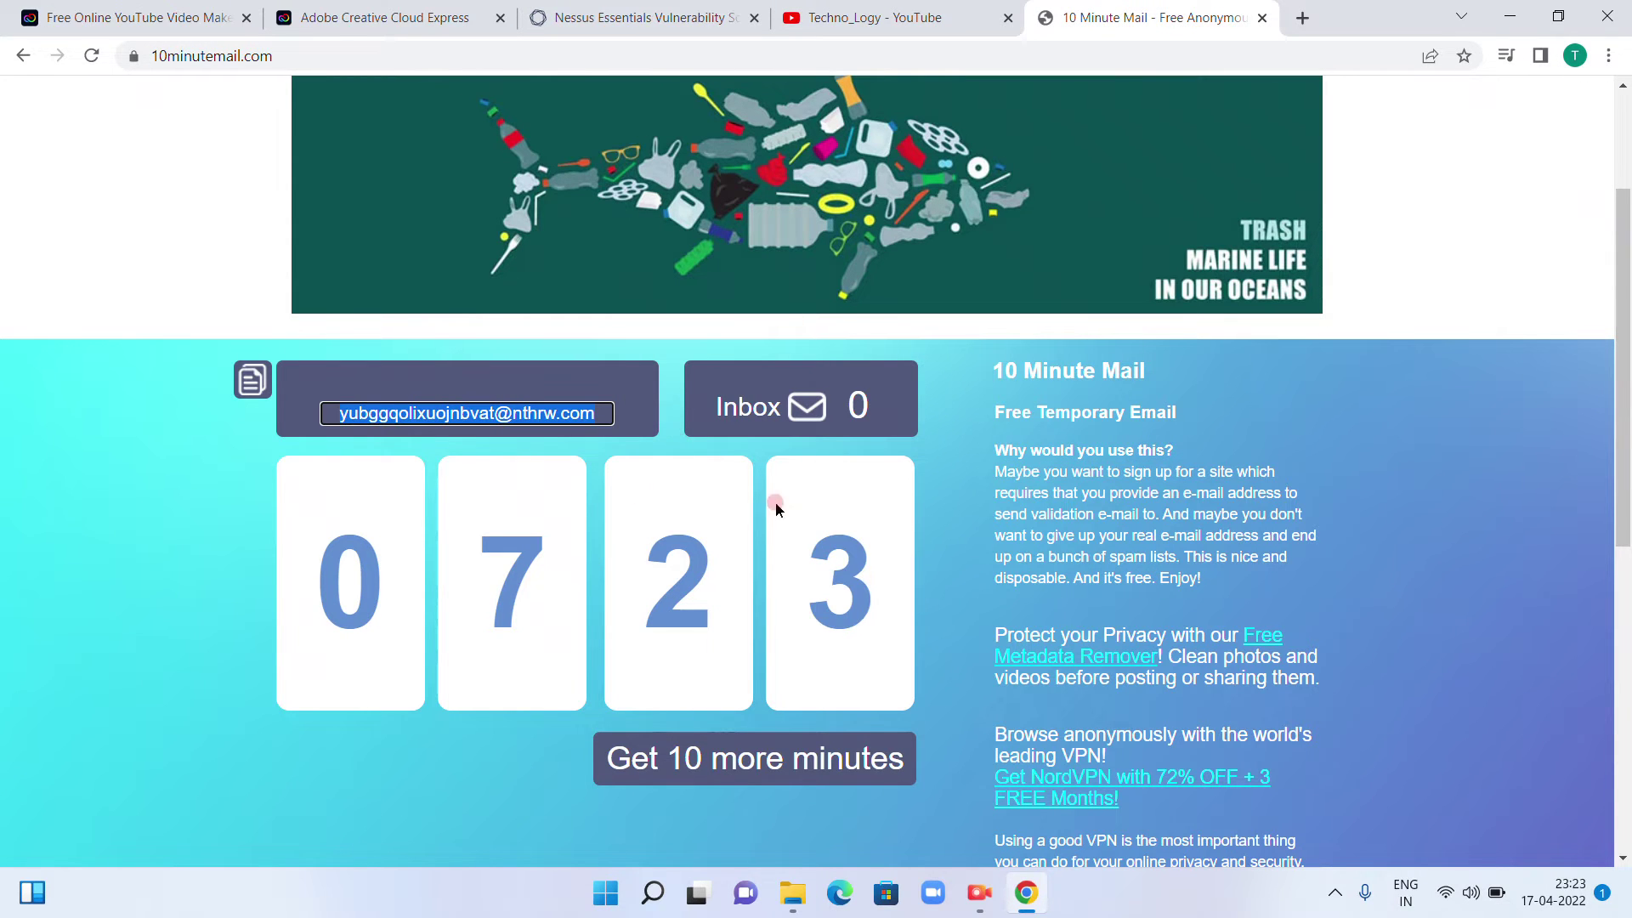
click(600, 16)
mouse_move(846, 149)
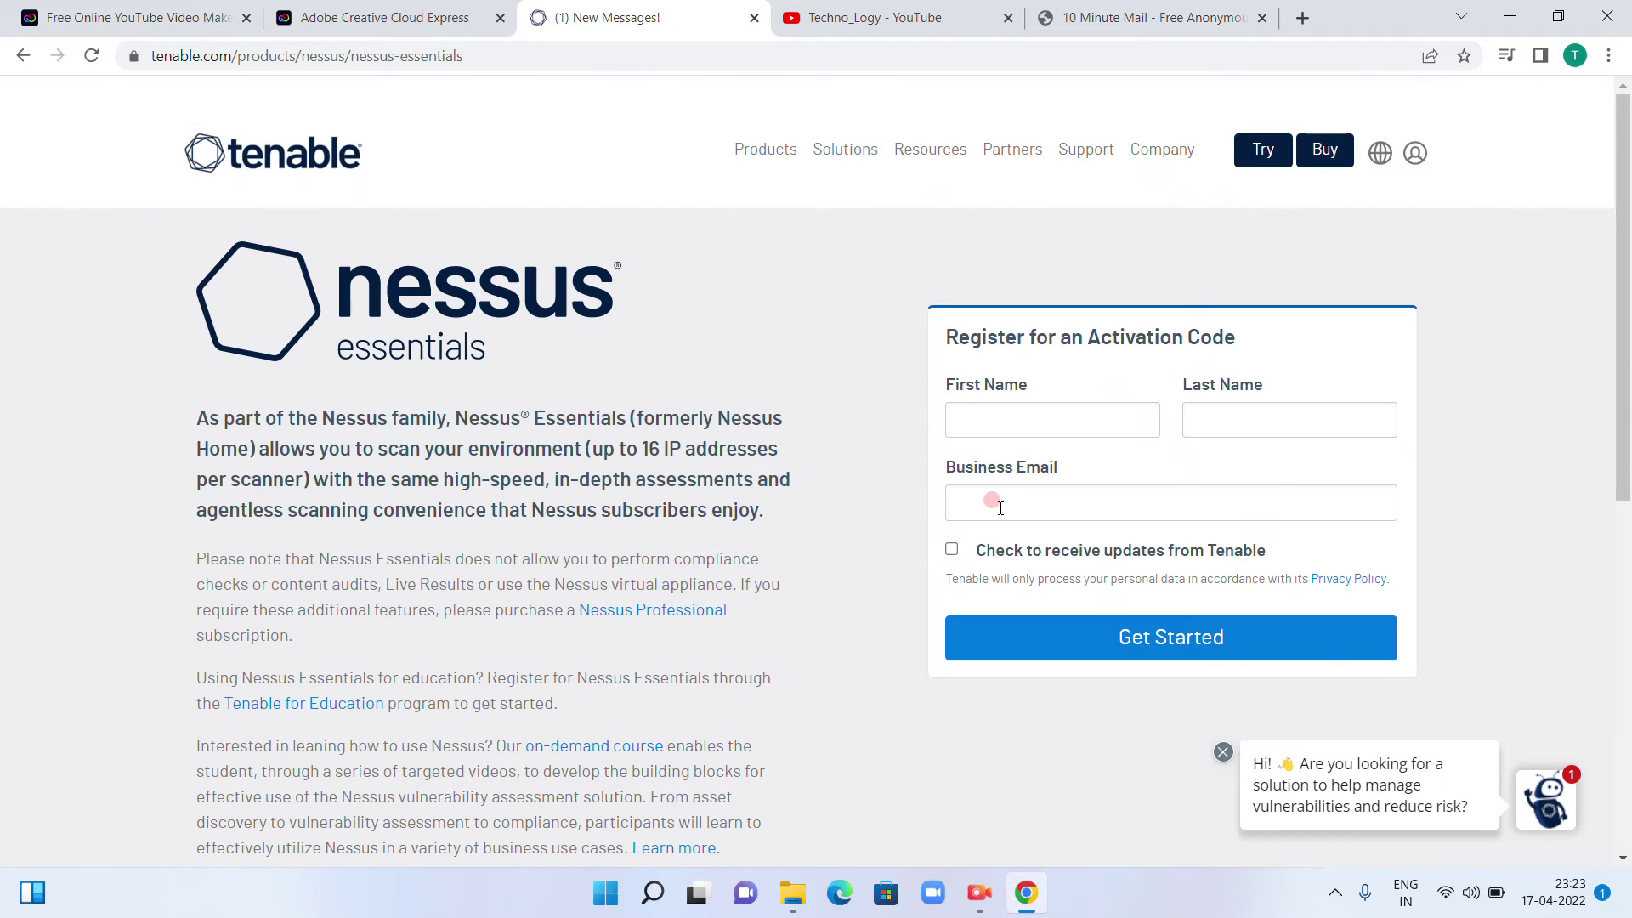
click(1001, 507)
Step: Paste the address, enter first name abc and last name de, and submit via Get Started
key(ctrl+v)
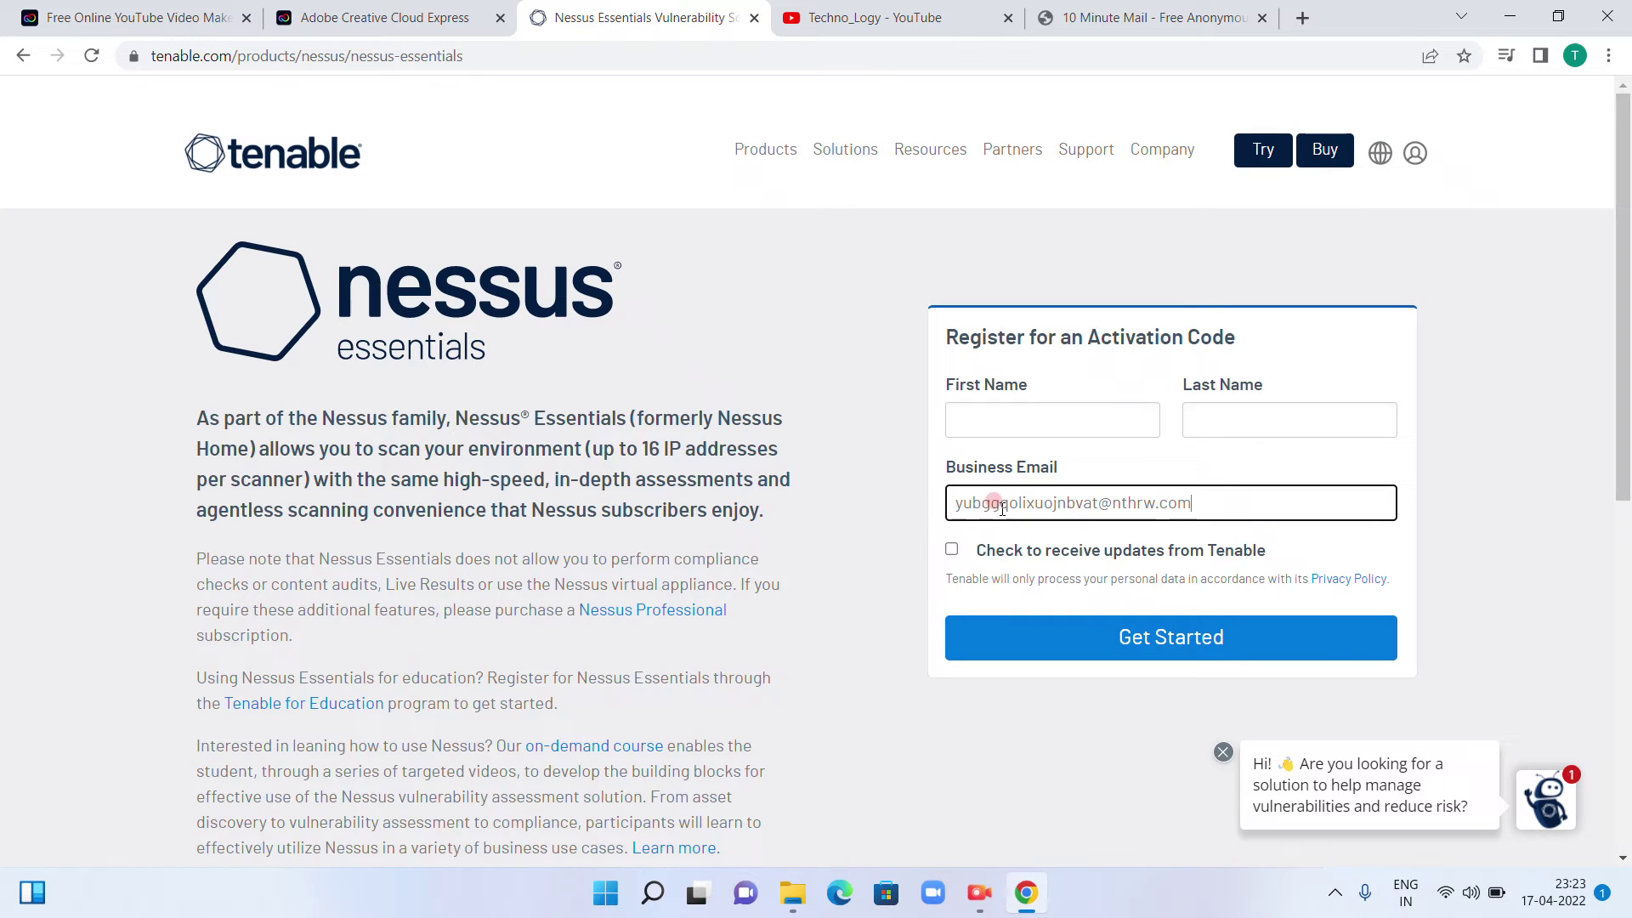
click(967, 414)
text(ab)
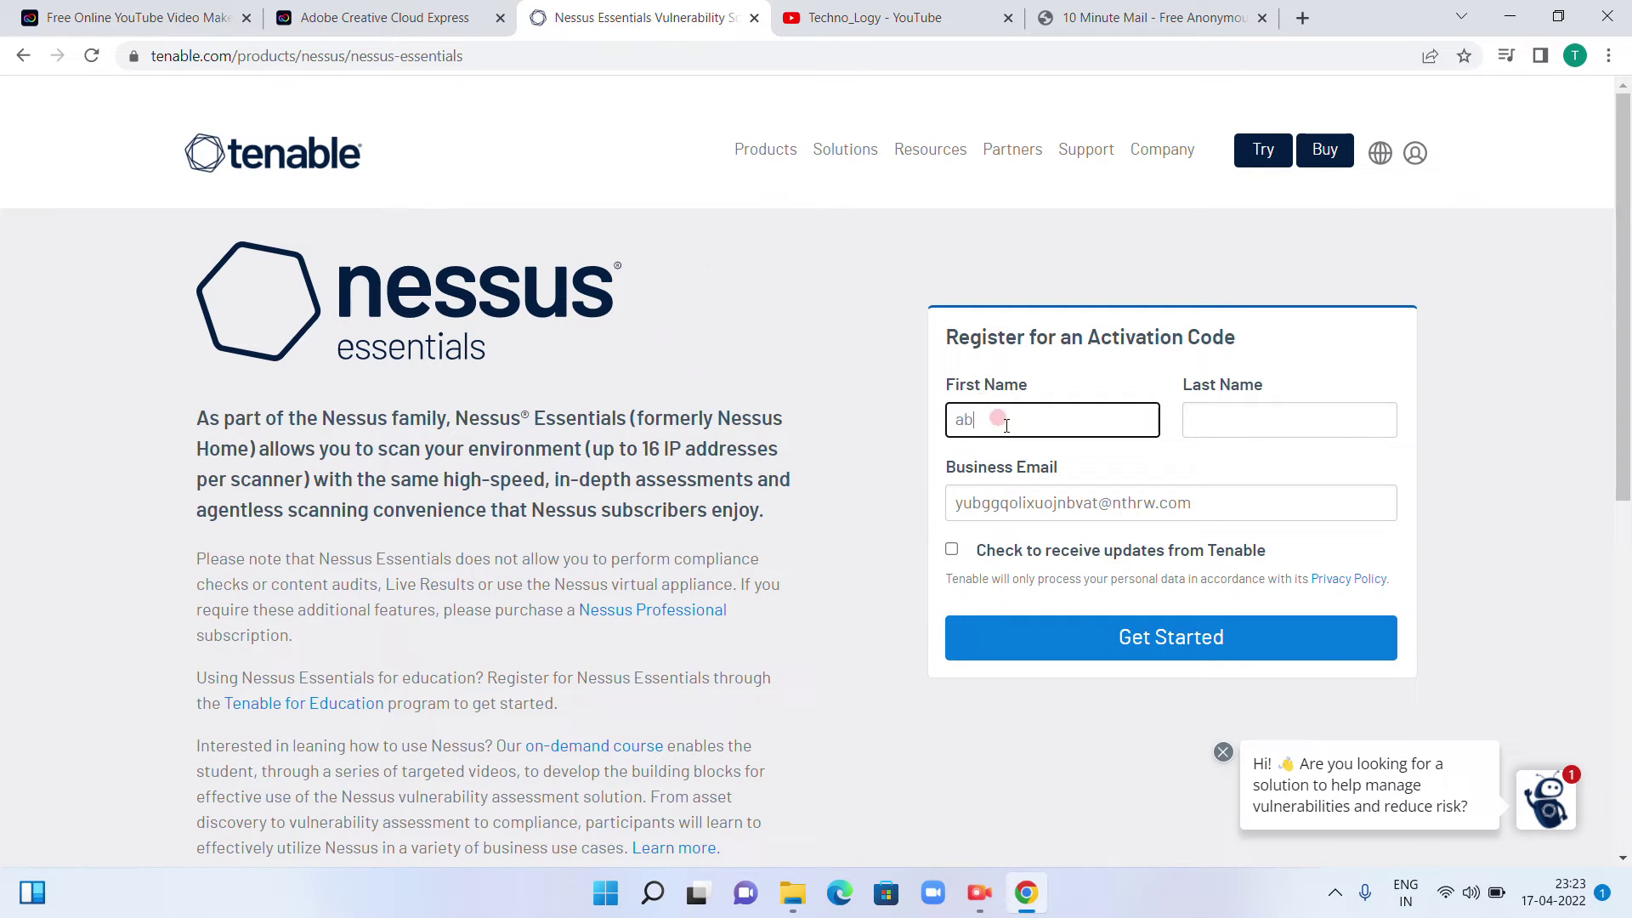
text(c)
click(1186, 418)
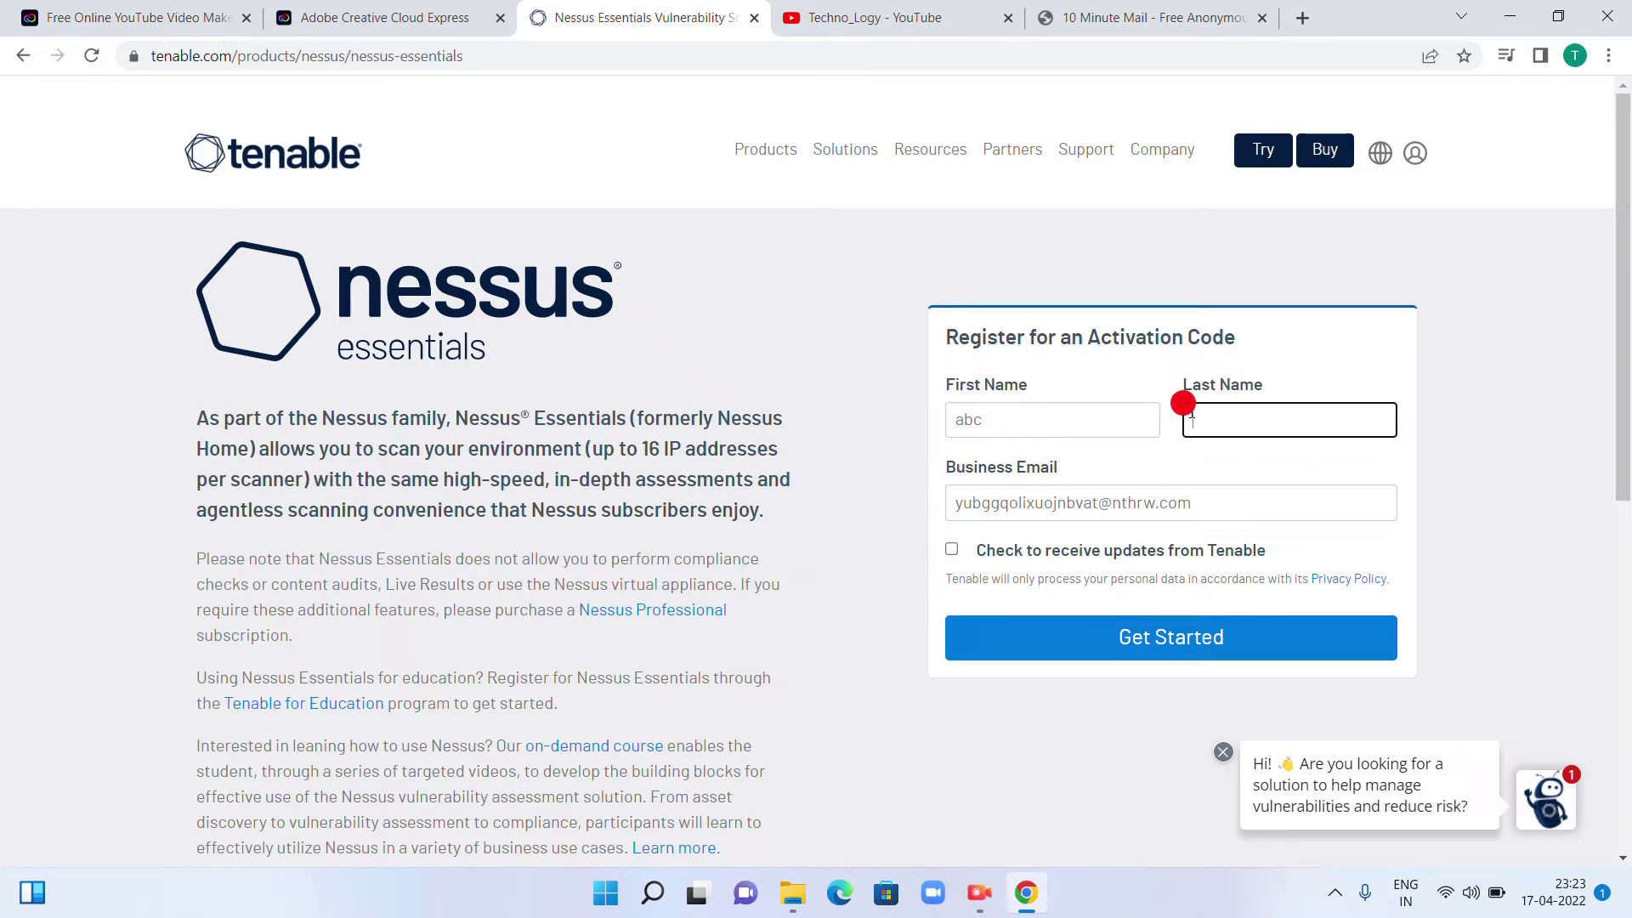
text(de)
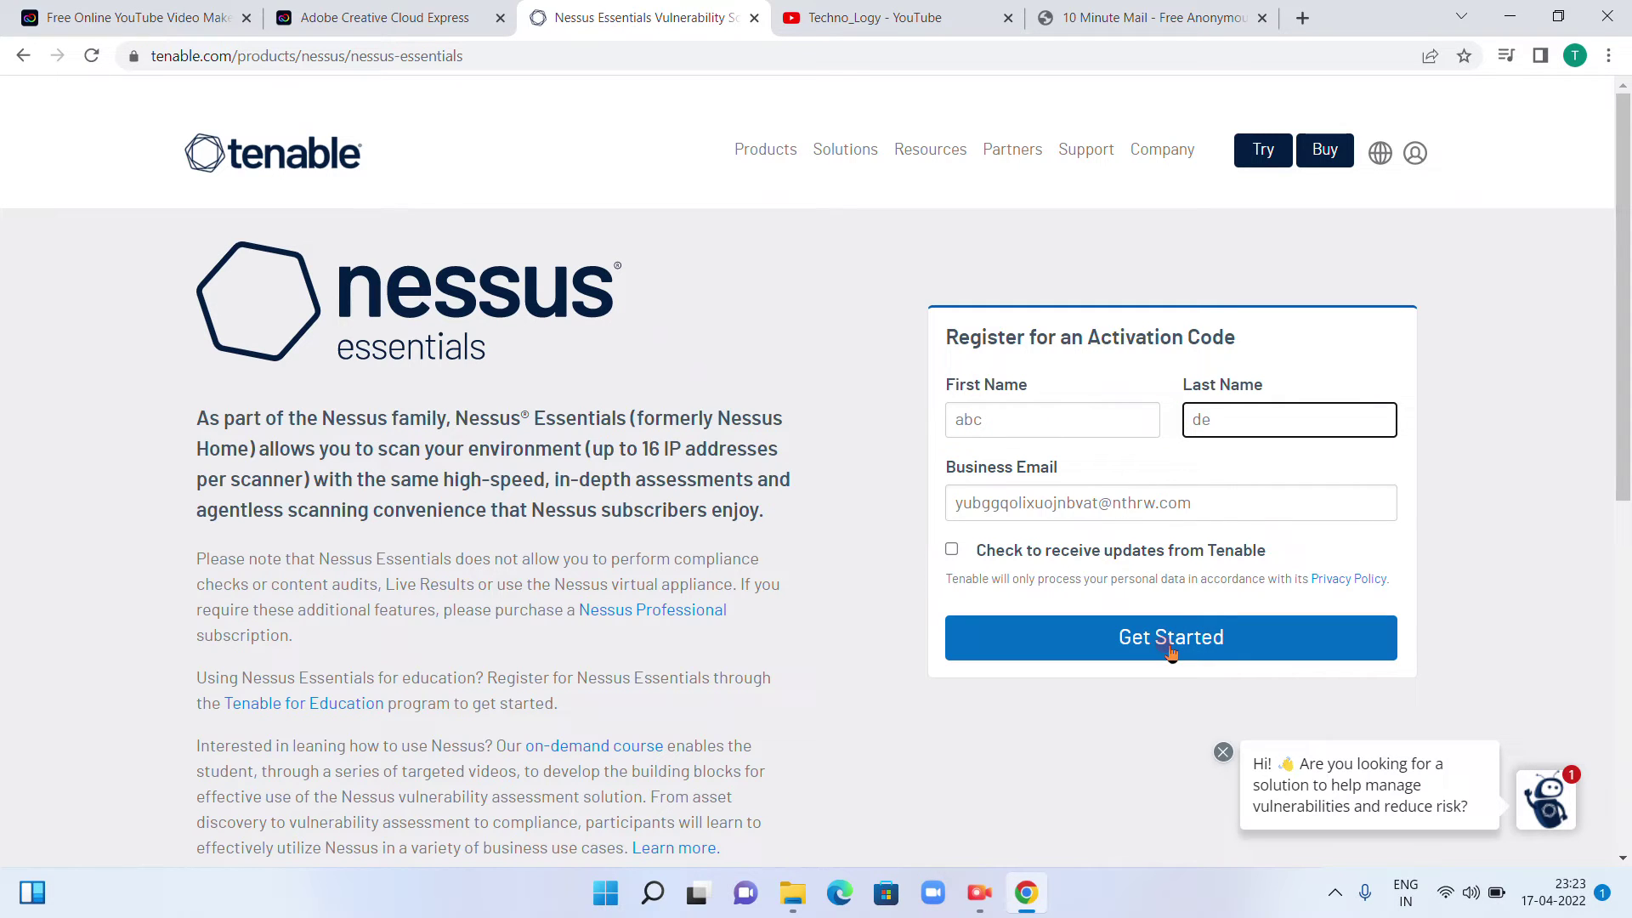
click(1170, 643)
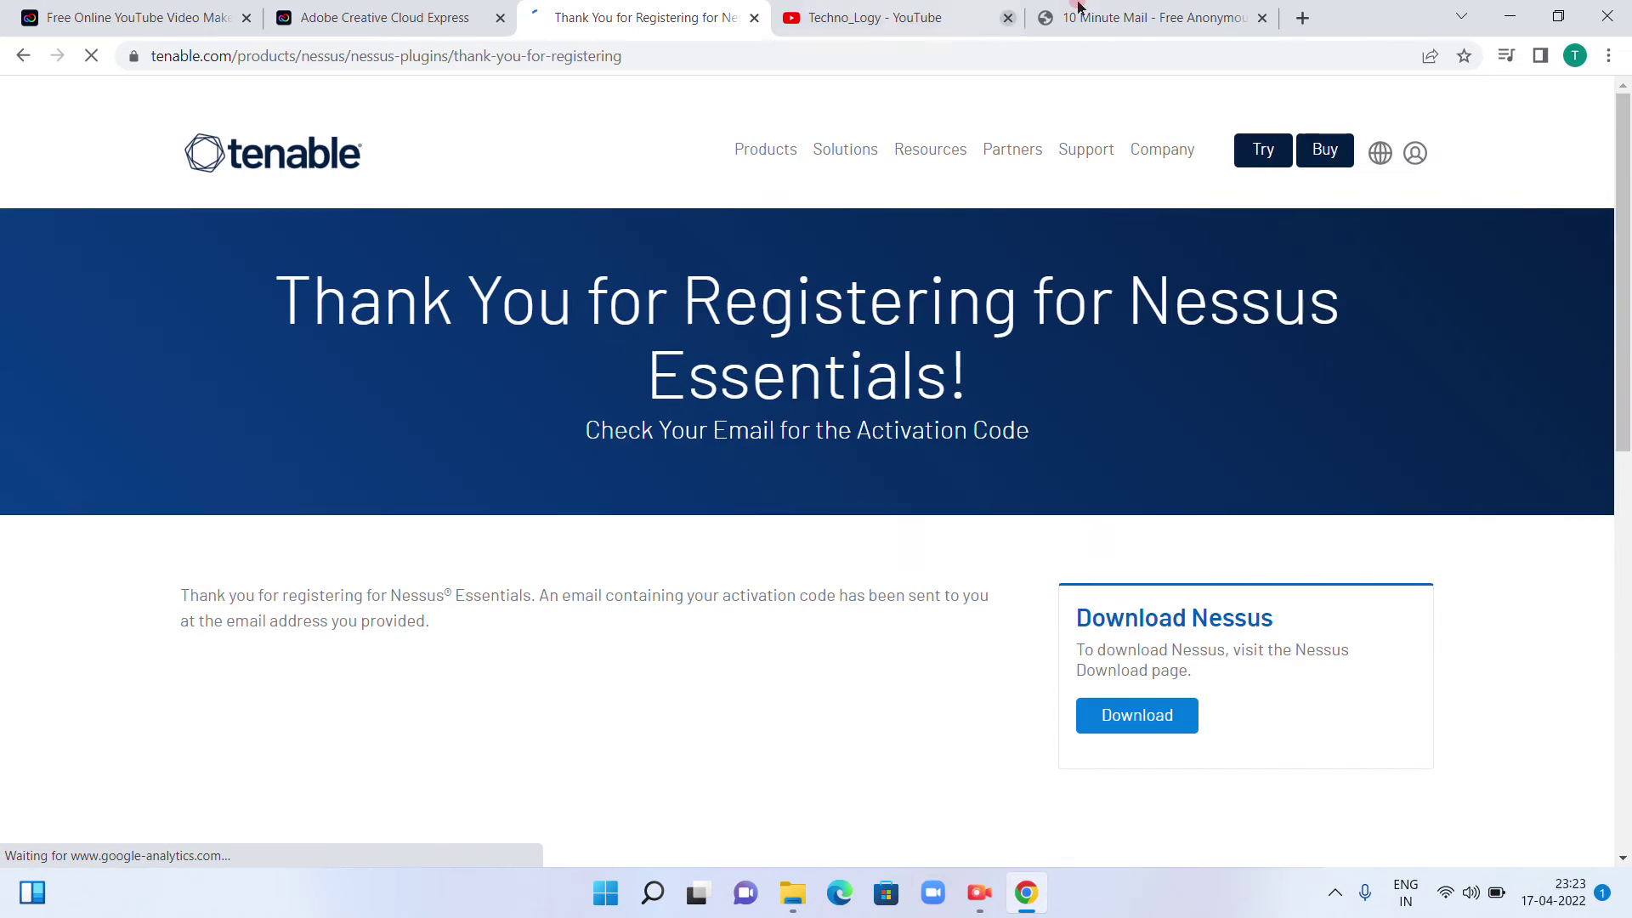
click(1078, 16)
scroll(766, 638, down, 5)
scroll(610, 623, down, 5)
scroll(610, 624, up, 3)
scroll(609, 624, up, 3)
scroll(638, 586, down, 3)
scroll(650, 588, down, 3)
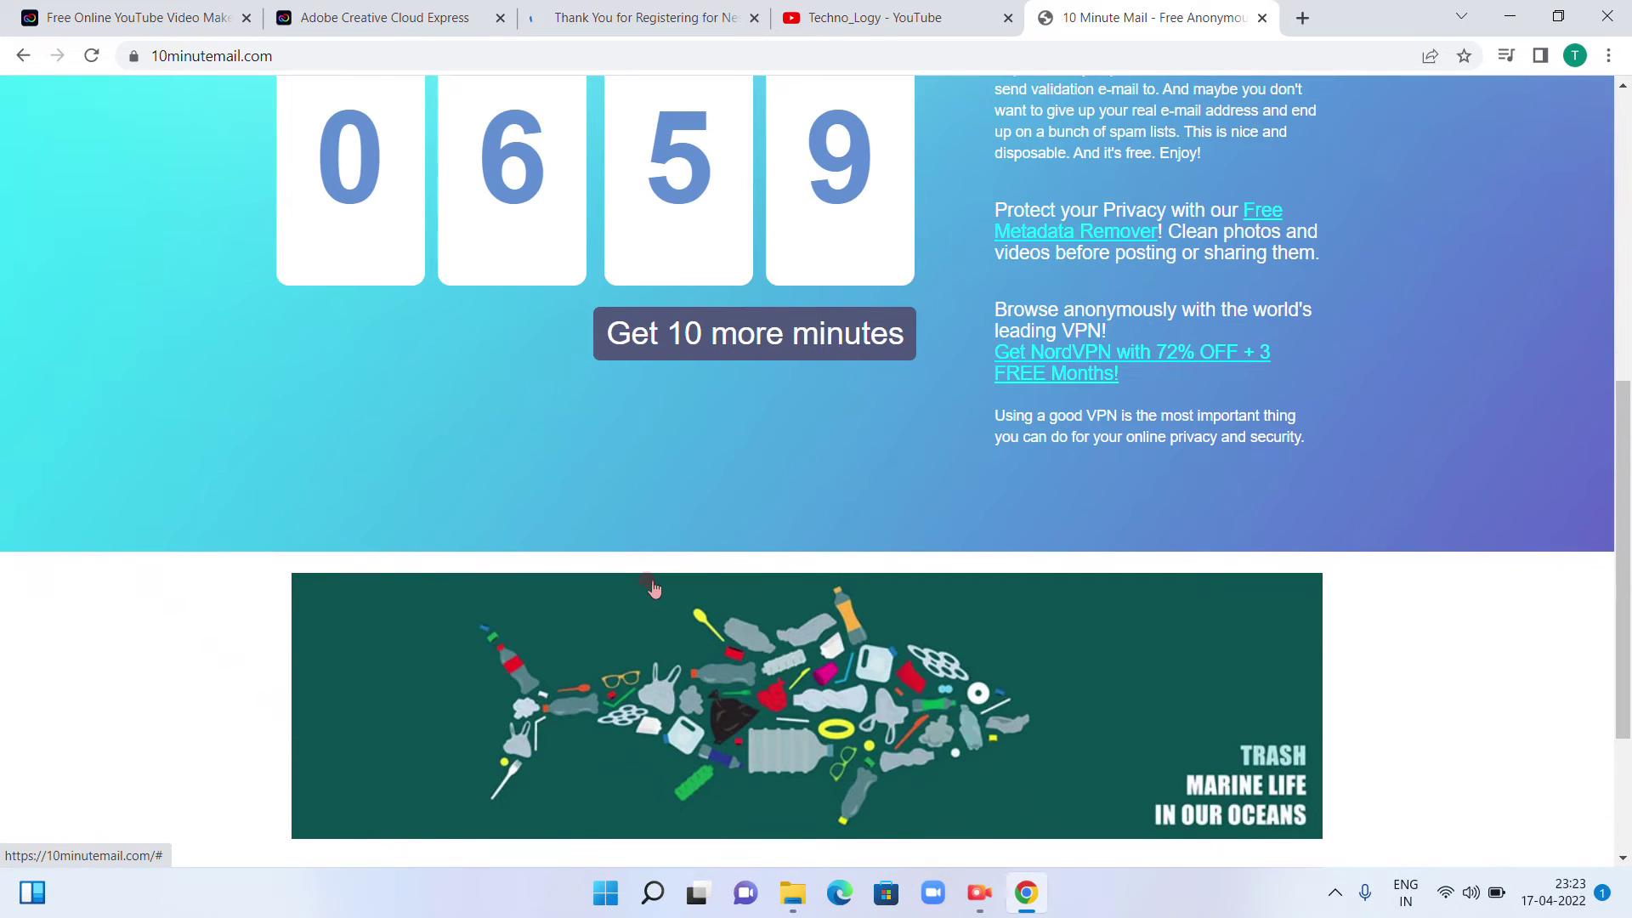
scroll(654, 589, down, 2)
scroll(677, 595, up, 8)
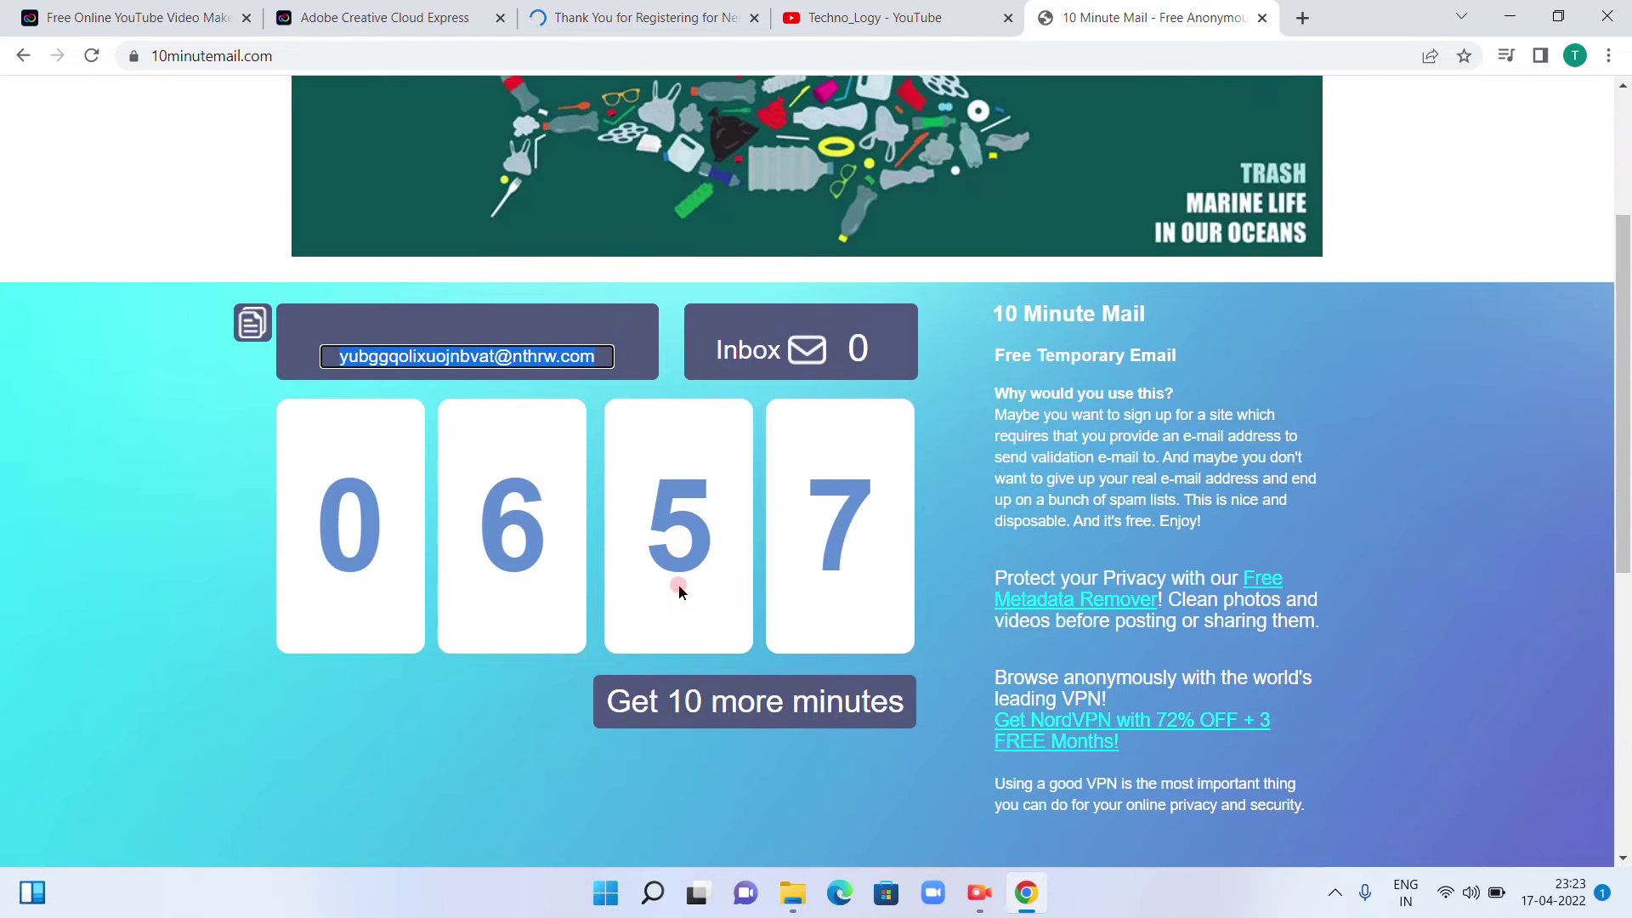
scroll(676, 586, up, 2)
scroll(894, 561, down, 3)
scroll(940, 558, up, 3)
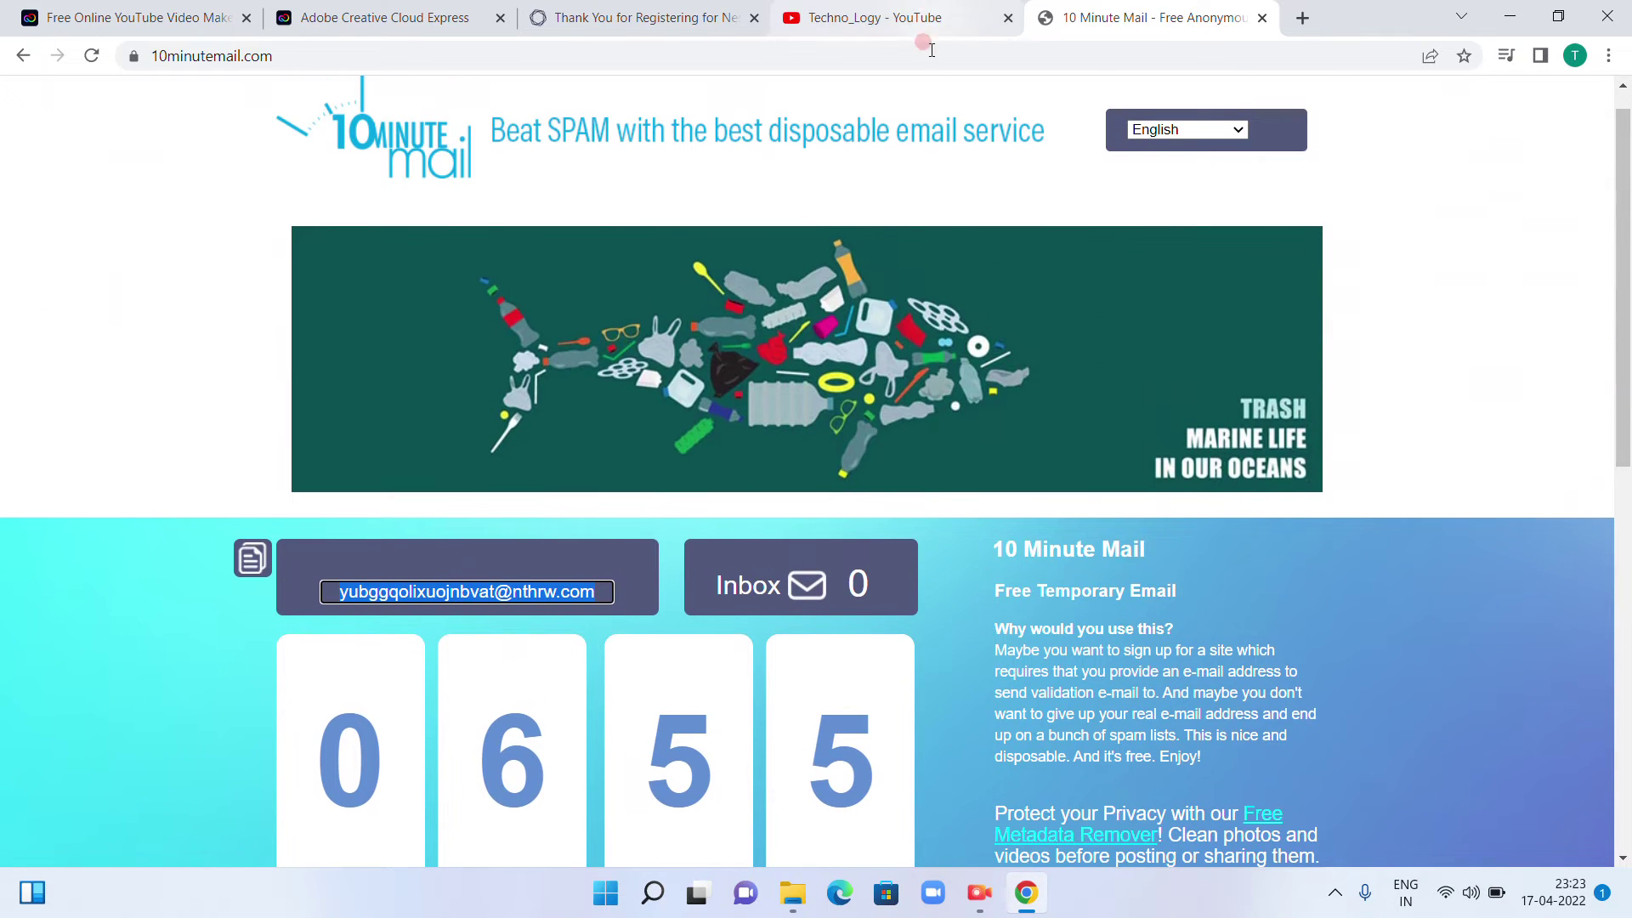
scroll(1115, 453, down, 4)
scroll(1116, 453, down, 2)
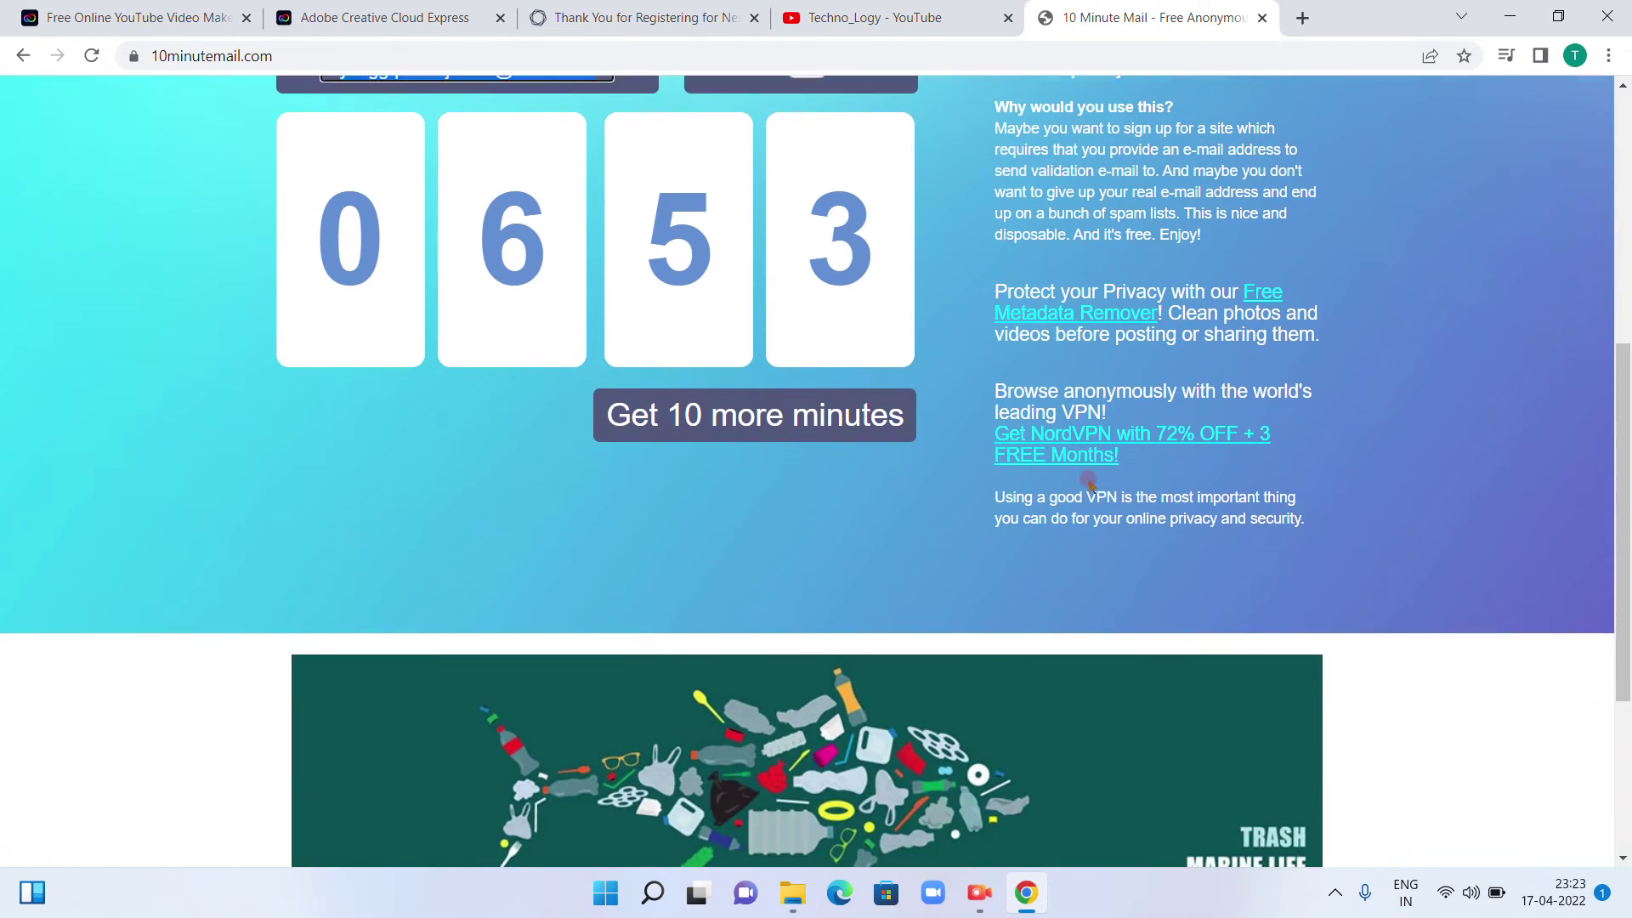
scroll(1116, 453, up, 5)
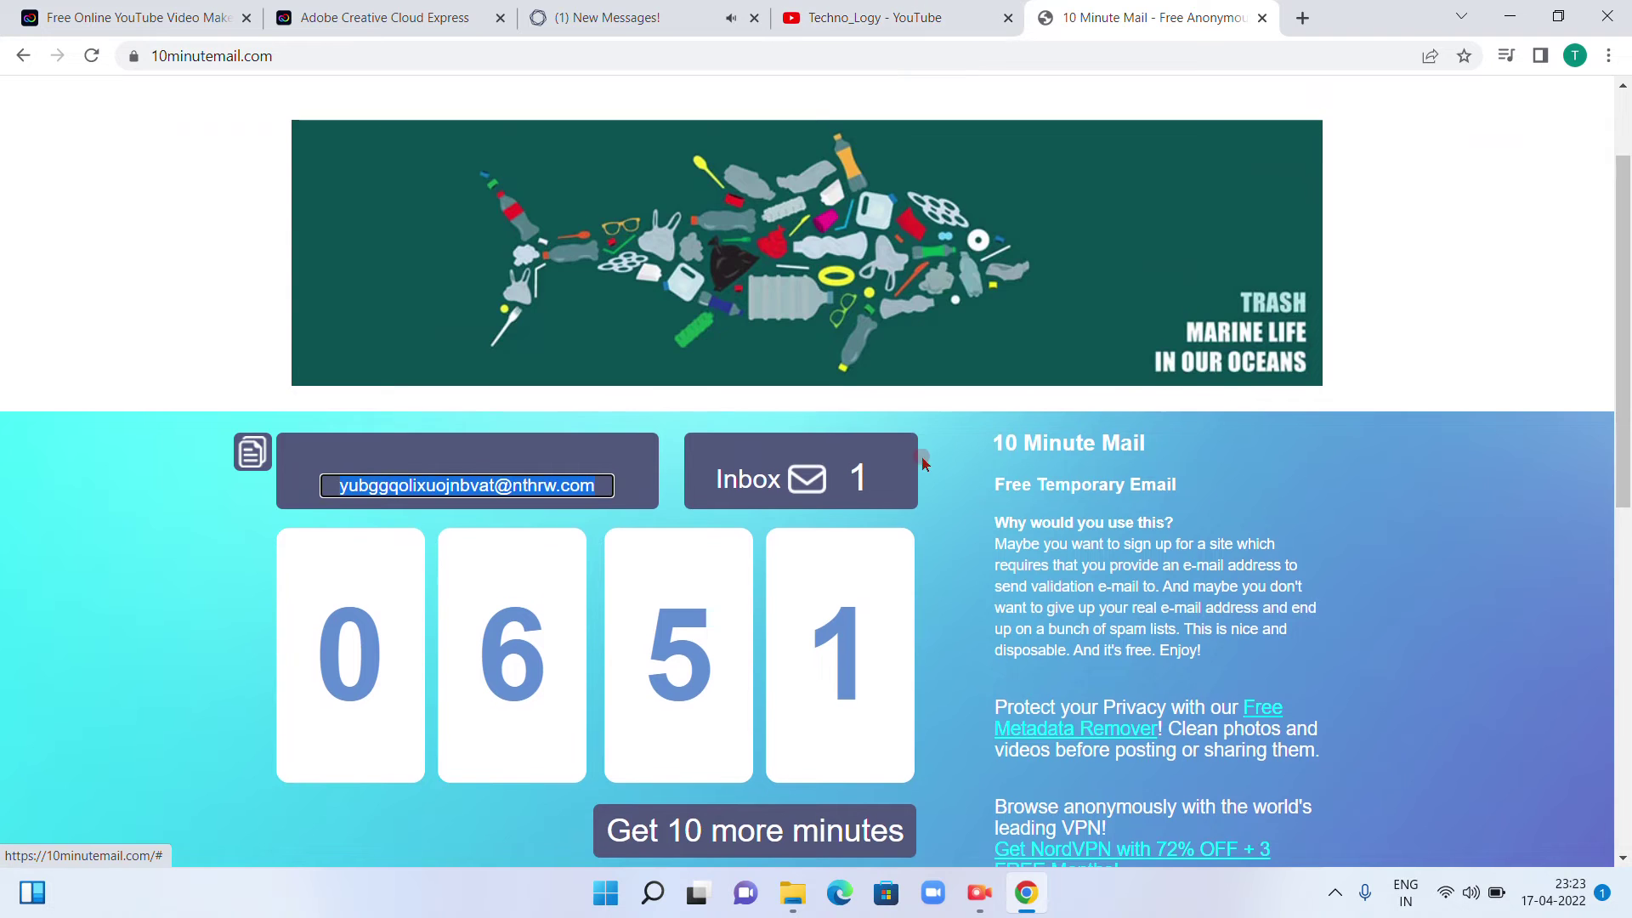
scroll(892, 561, down, 4)
scroll(842, 638, down, 1)
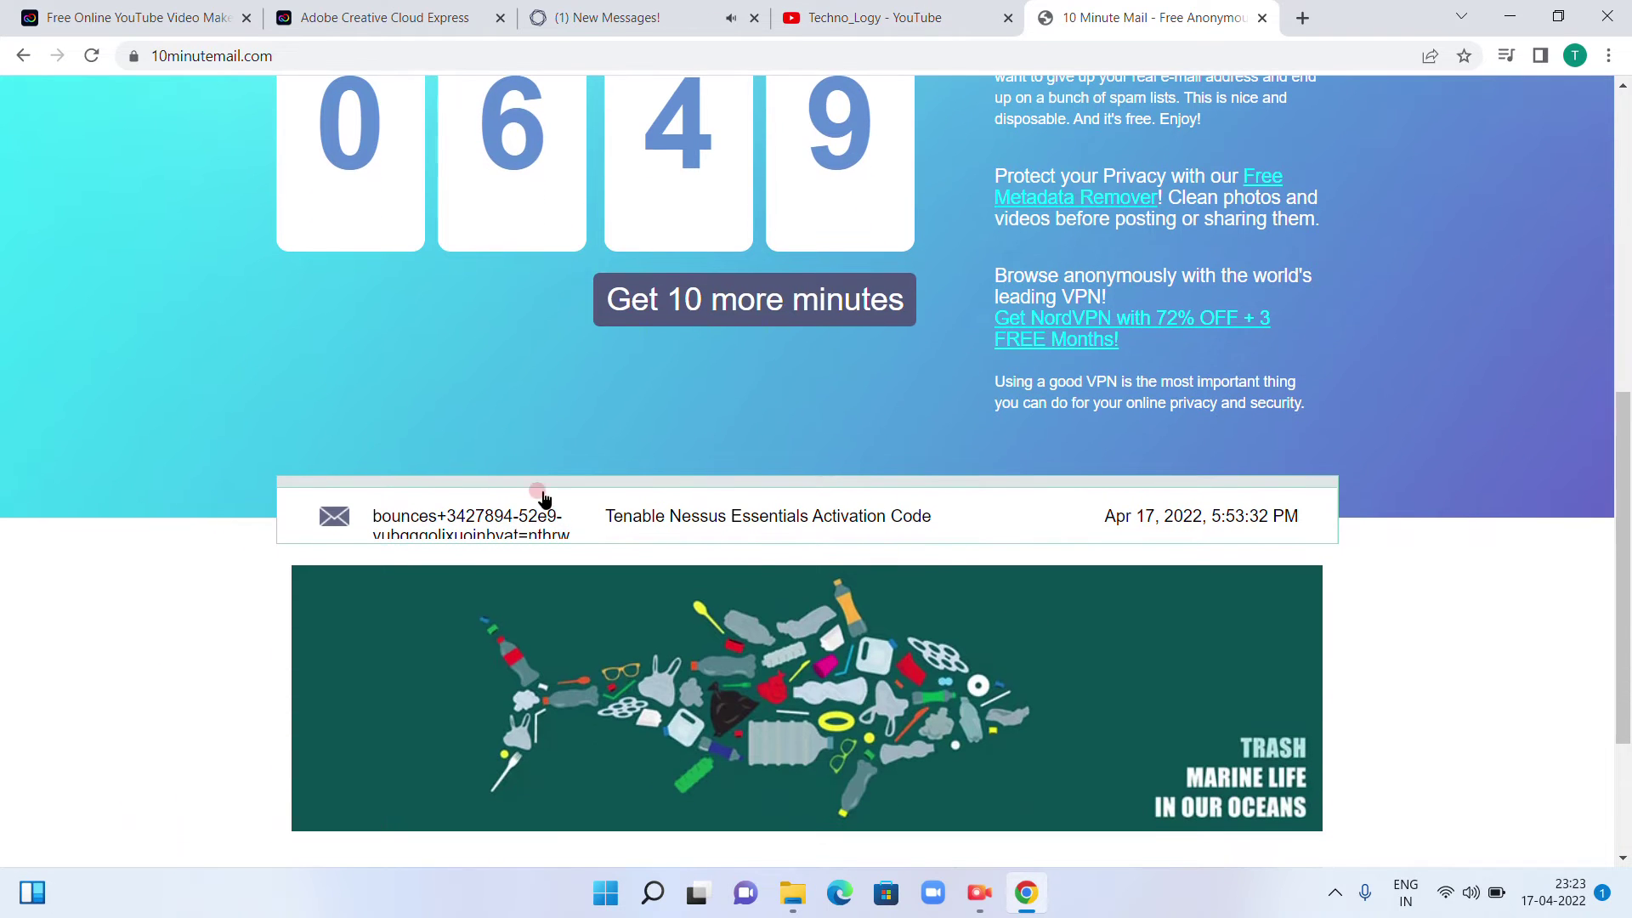
Step: Open the Tenable Nessus Essentials Activation Code email from the inbox
click(642, 517)
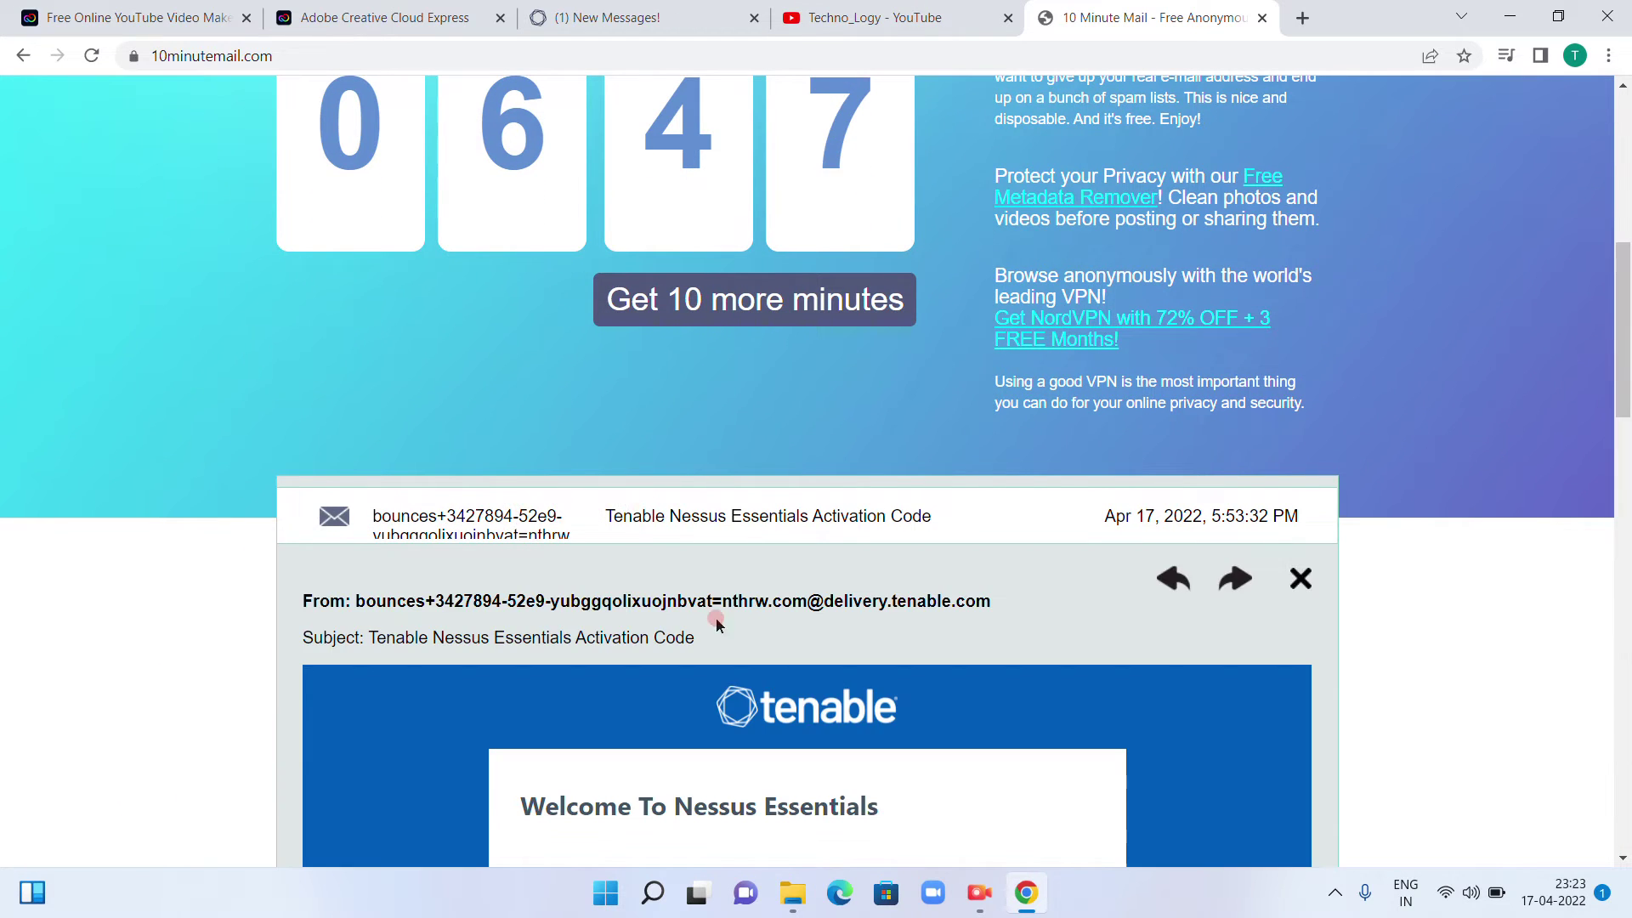
scroll(647, 535, down, 3)
scroll(702, 446, down, 2)
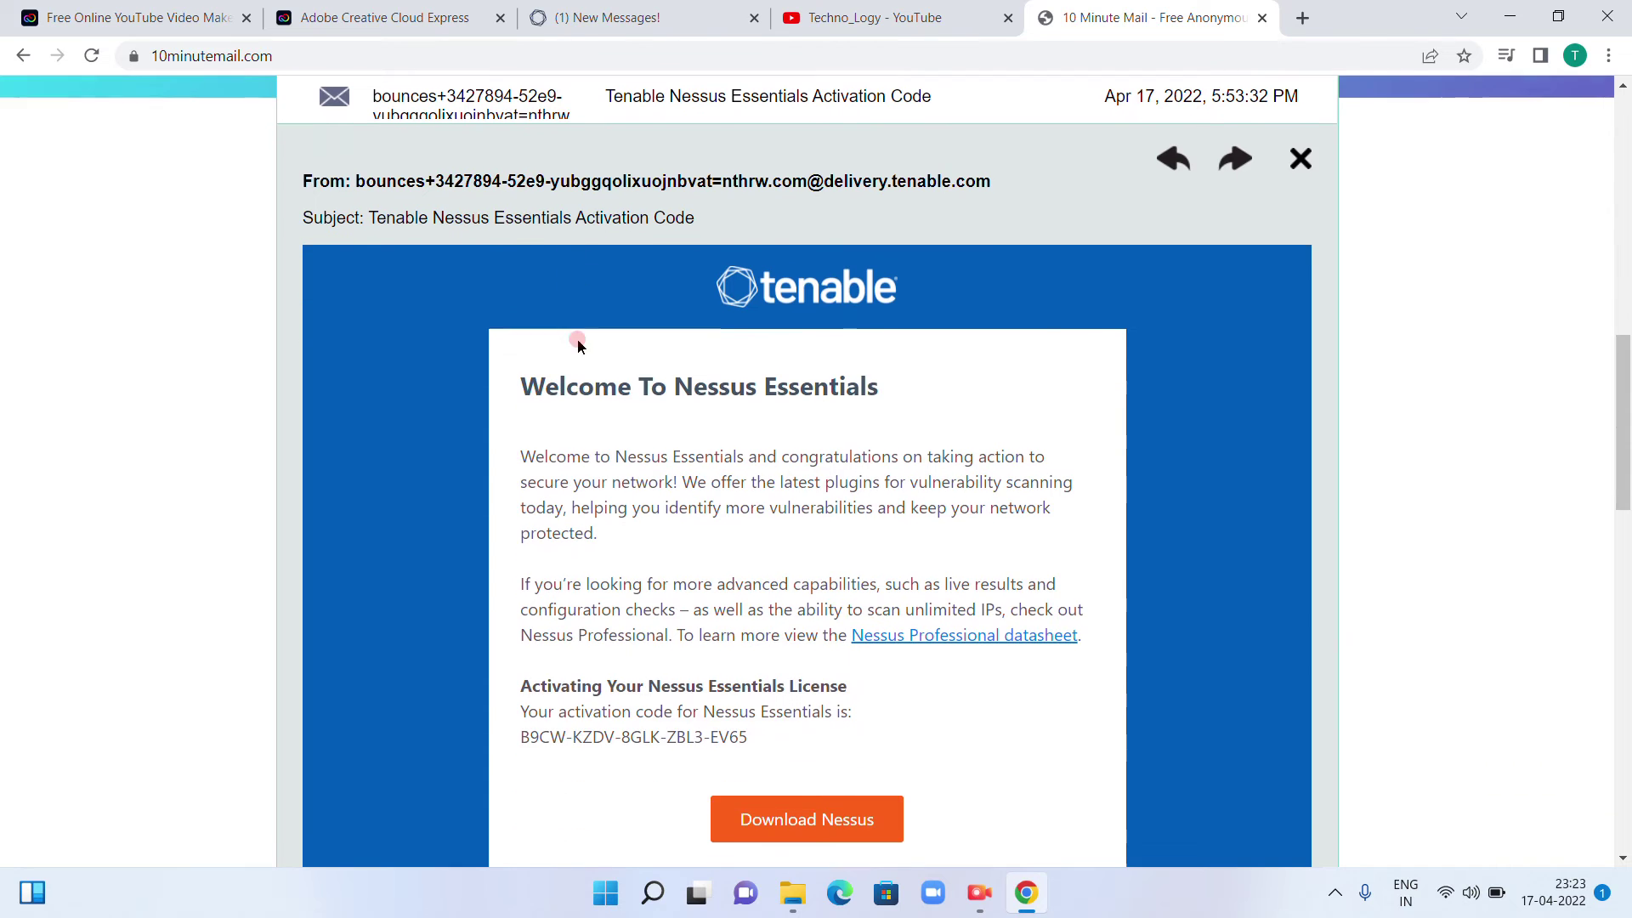
scroll(715, 561, down, 2)
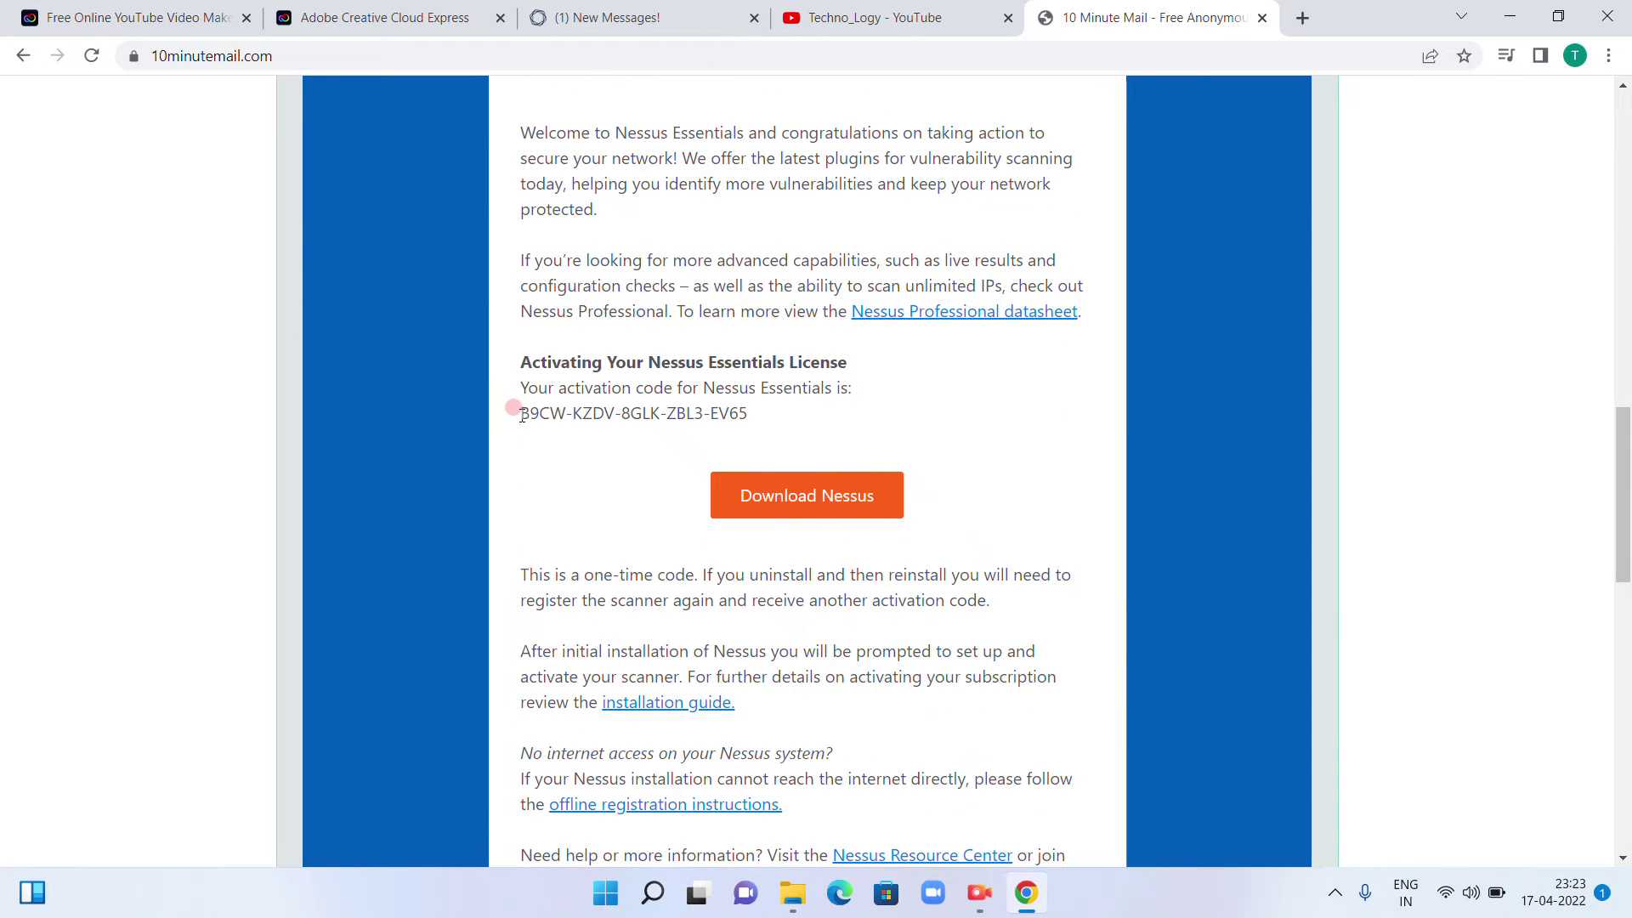
drag(521, 414, 762, 408)
scroll(893, 485, up, 3)
scroll(892, 459, up, 3)
scroll(889, 413, up, 2)
scroll(889, 411, up, 3)
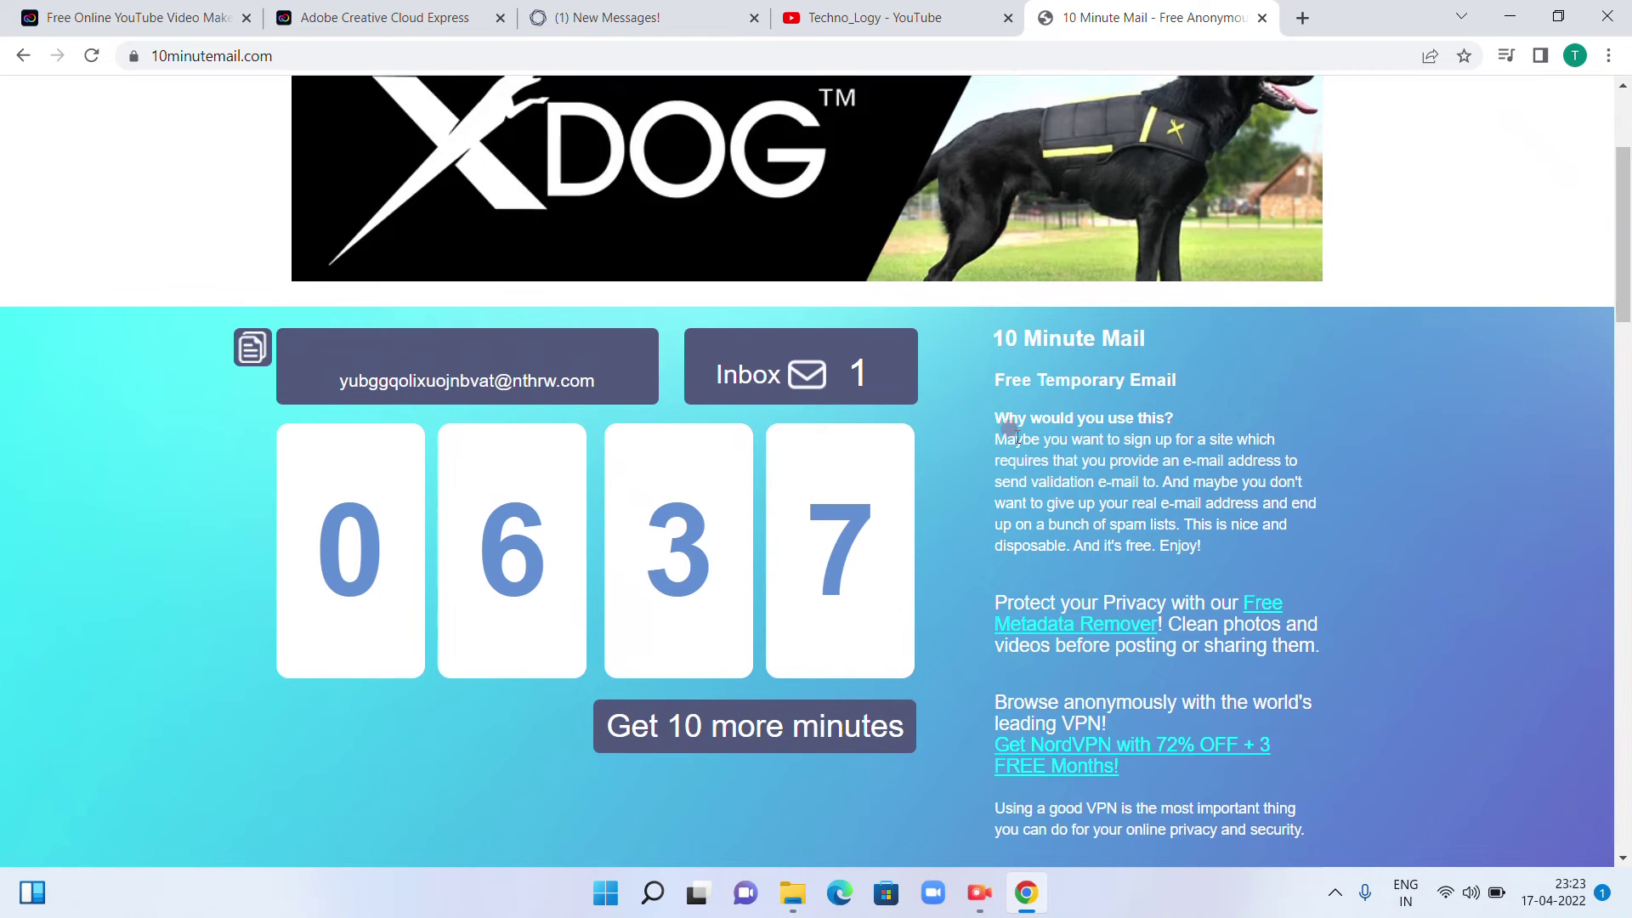
scroll(1023, 446, up, 3)
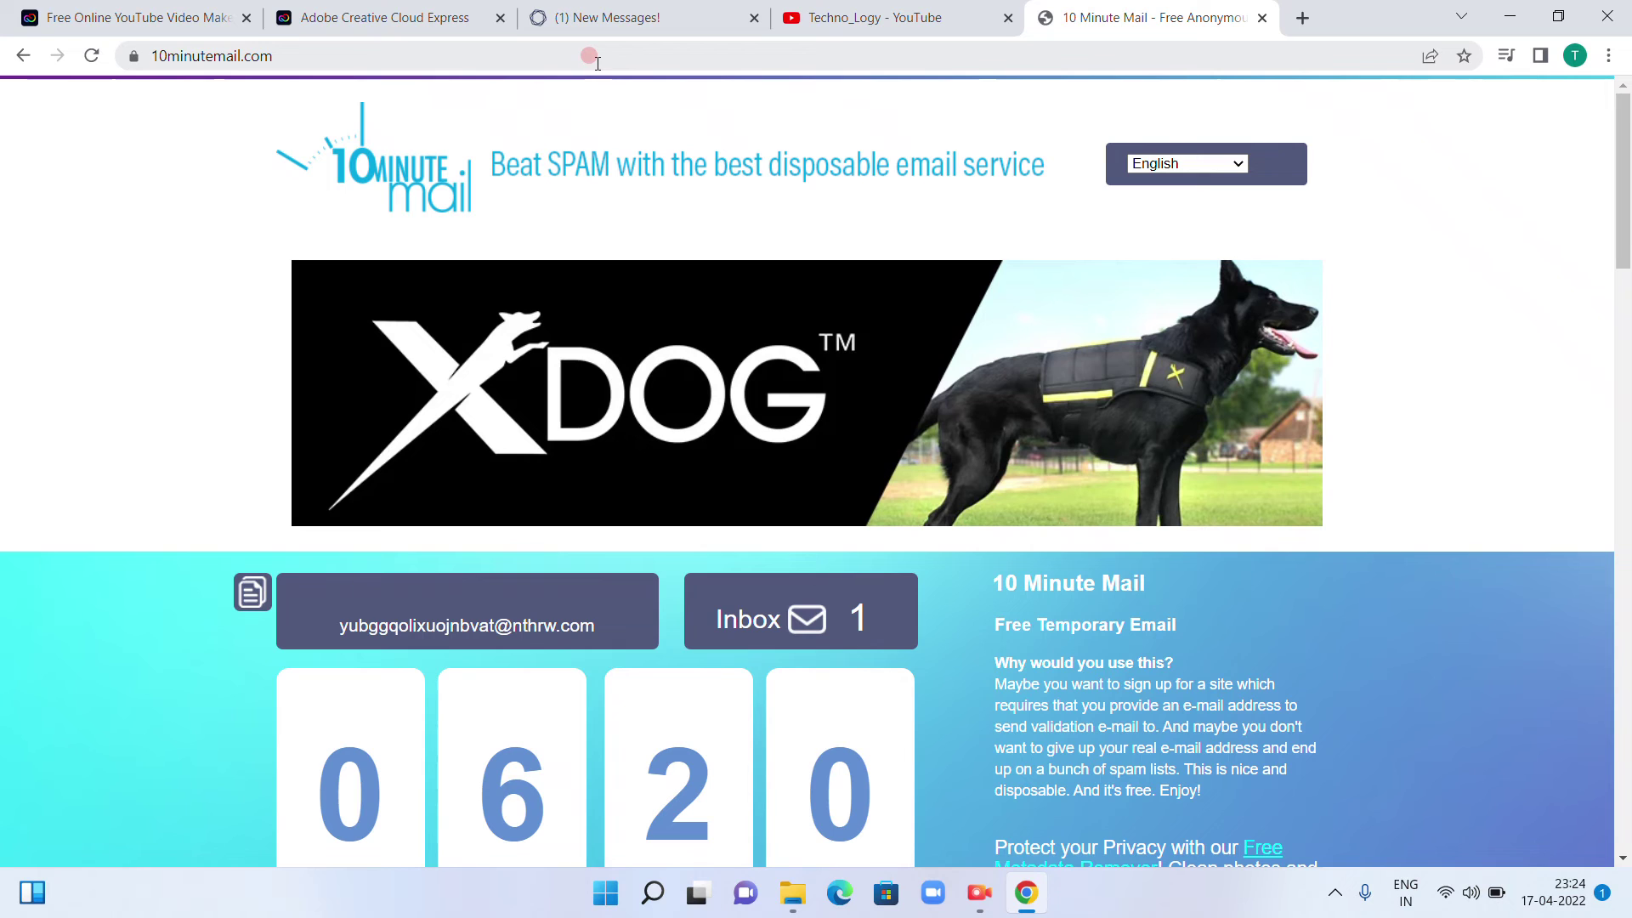
click(599, 57)
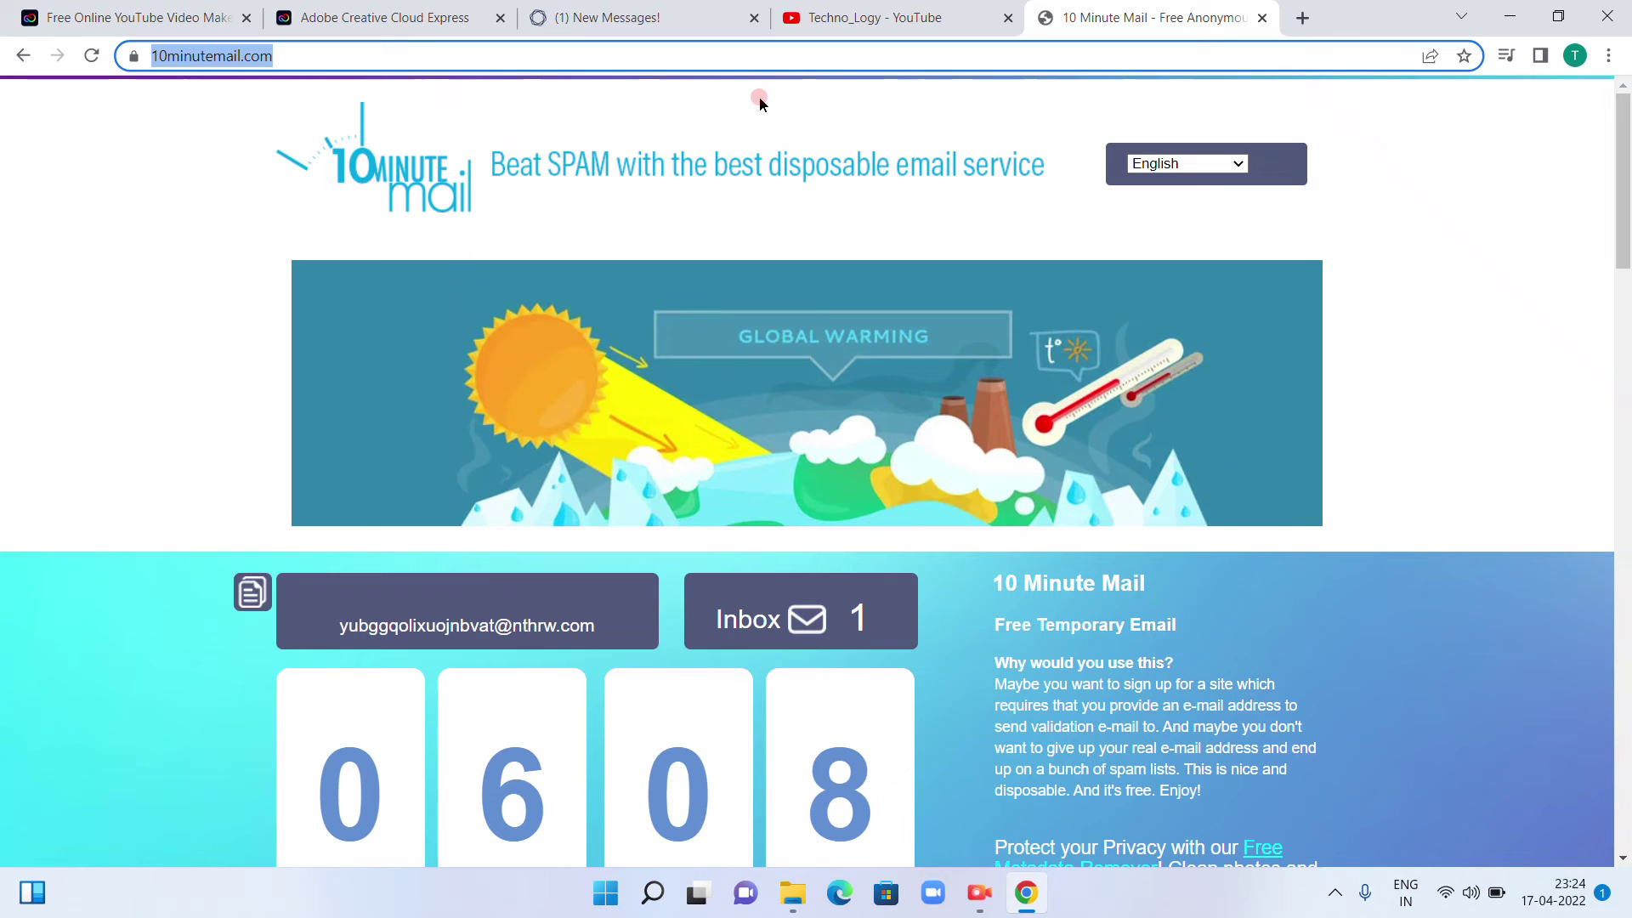
click(644, 16)
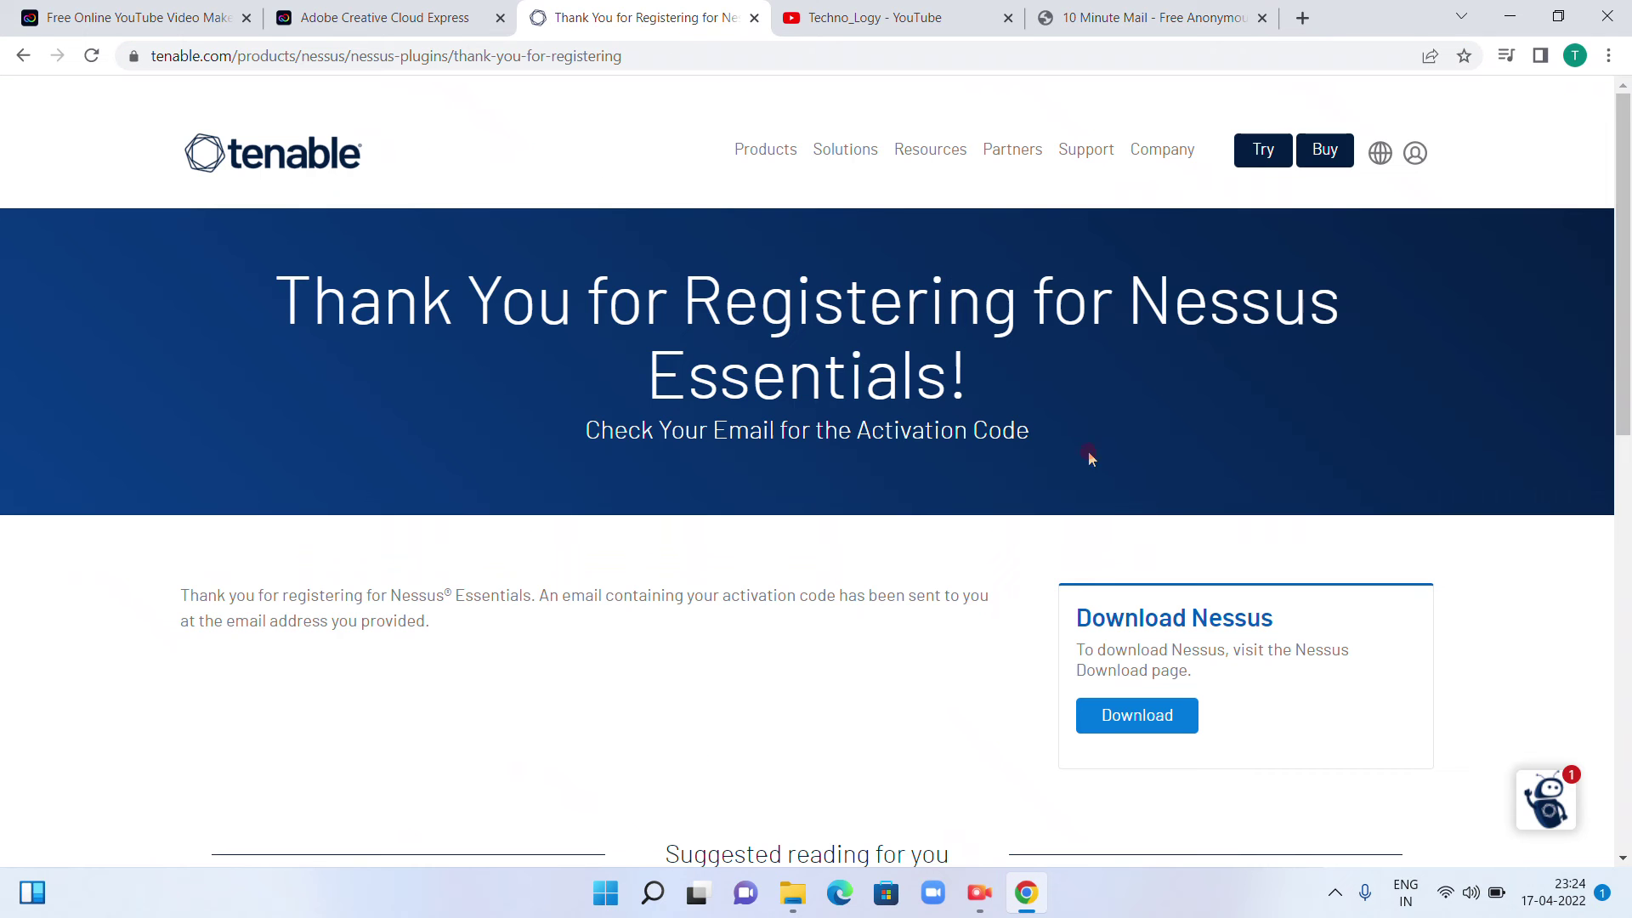
click(1148, 16)
scroll(490, 580, down, 4)
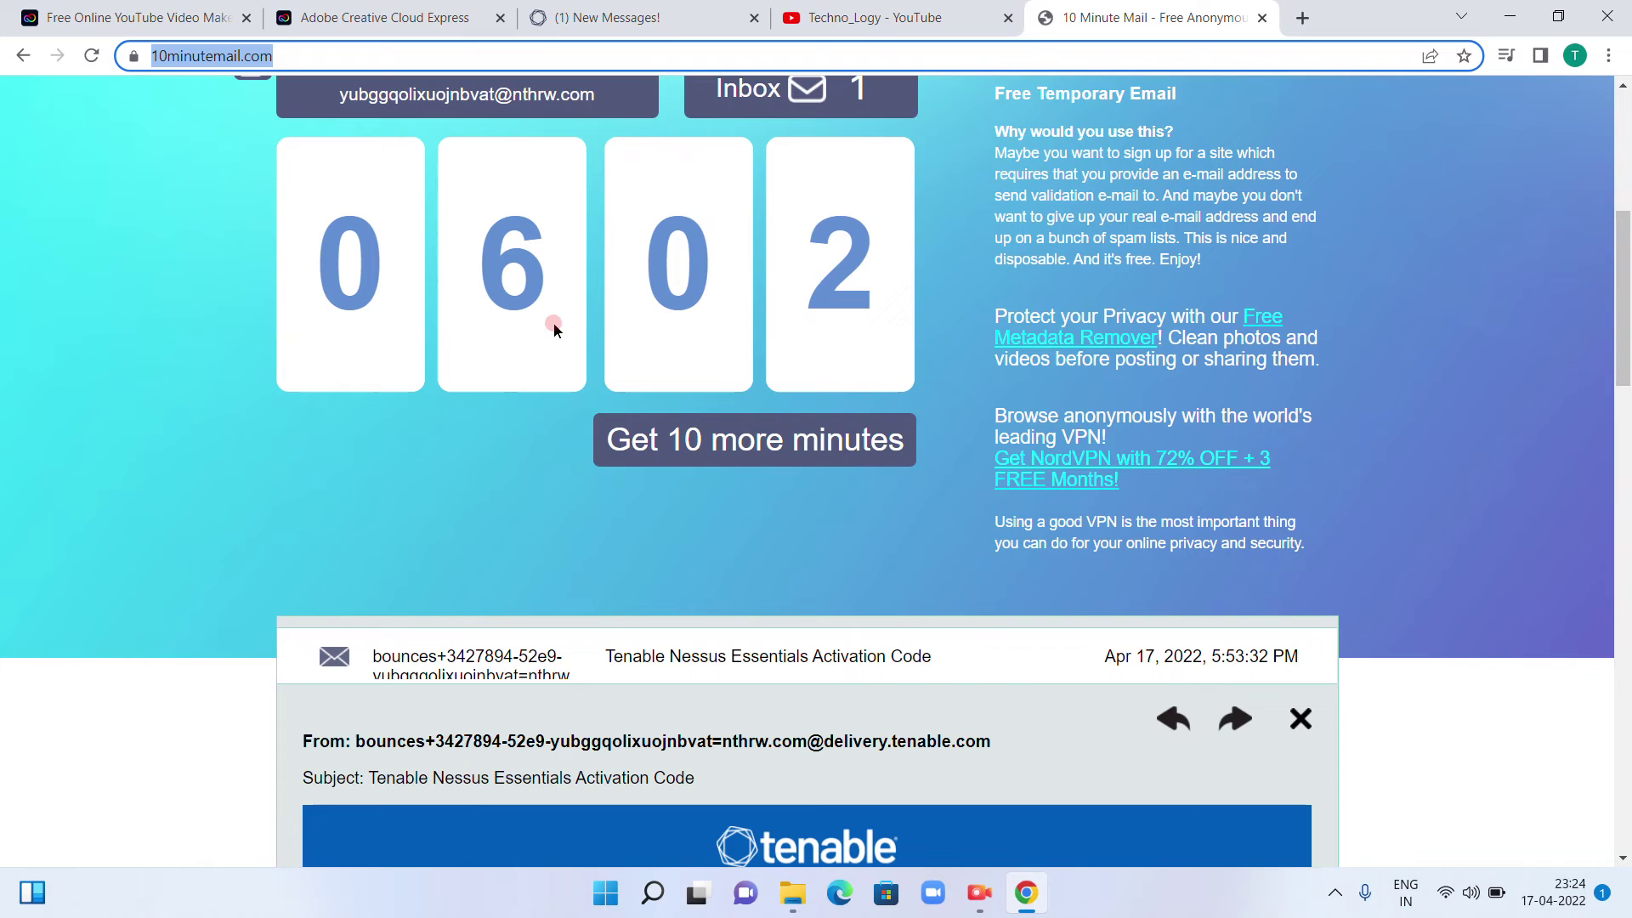
scroll(574, 679, down, 2)
scroll(765, 573, down, 2)
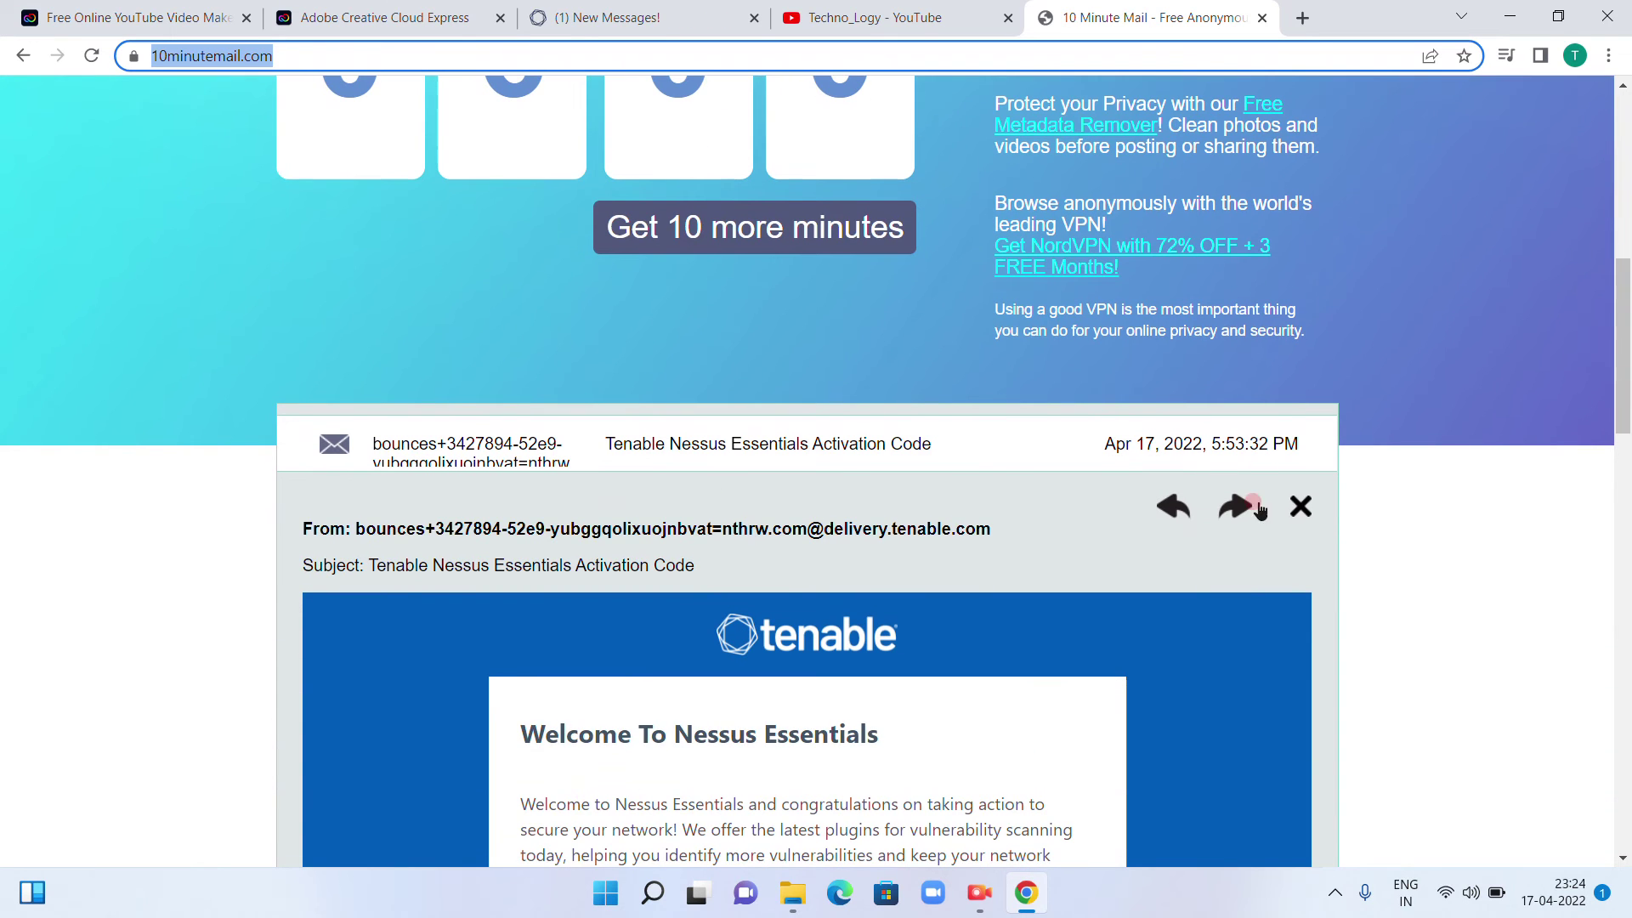
scroll(1150, 610, down, 4)
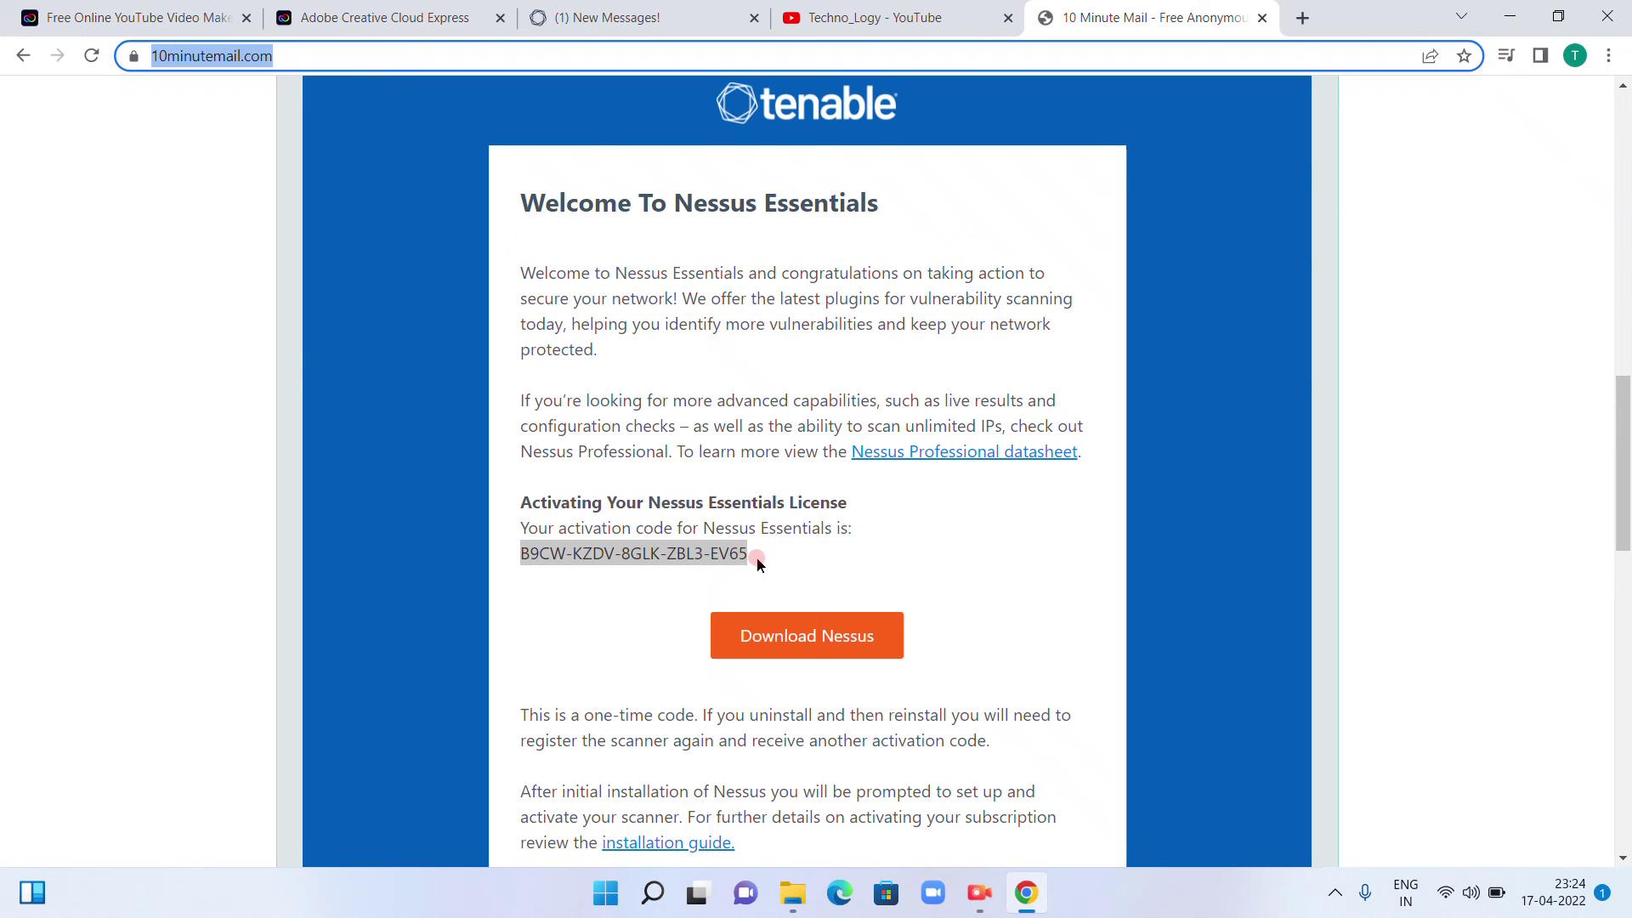
scroll(757, 562, up, 3)
scroll(740, 510, up, 3)
scroll(736, 494, up, 5)
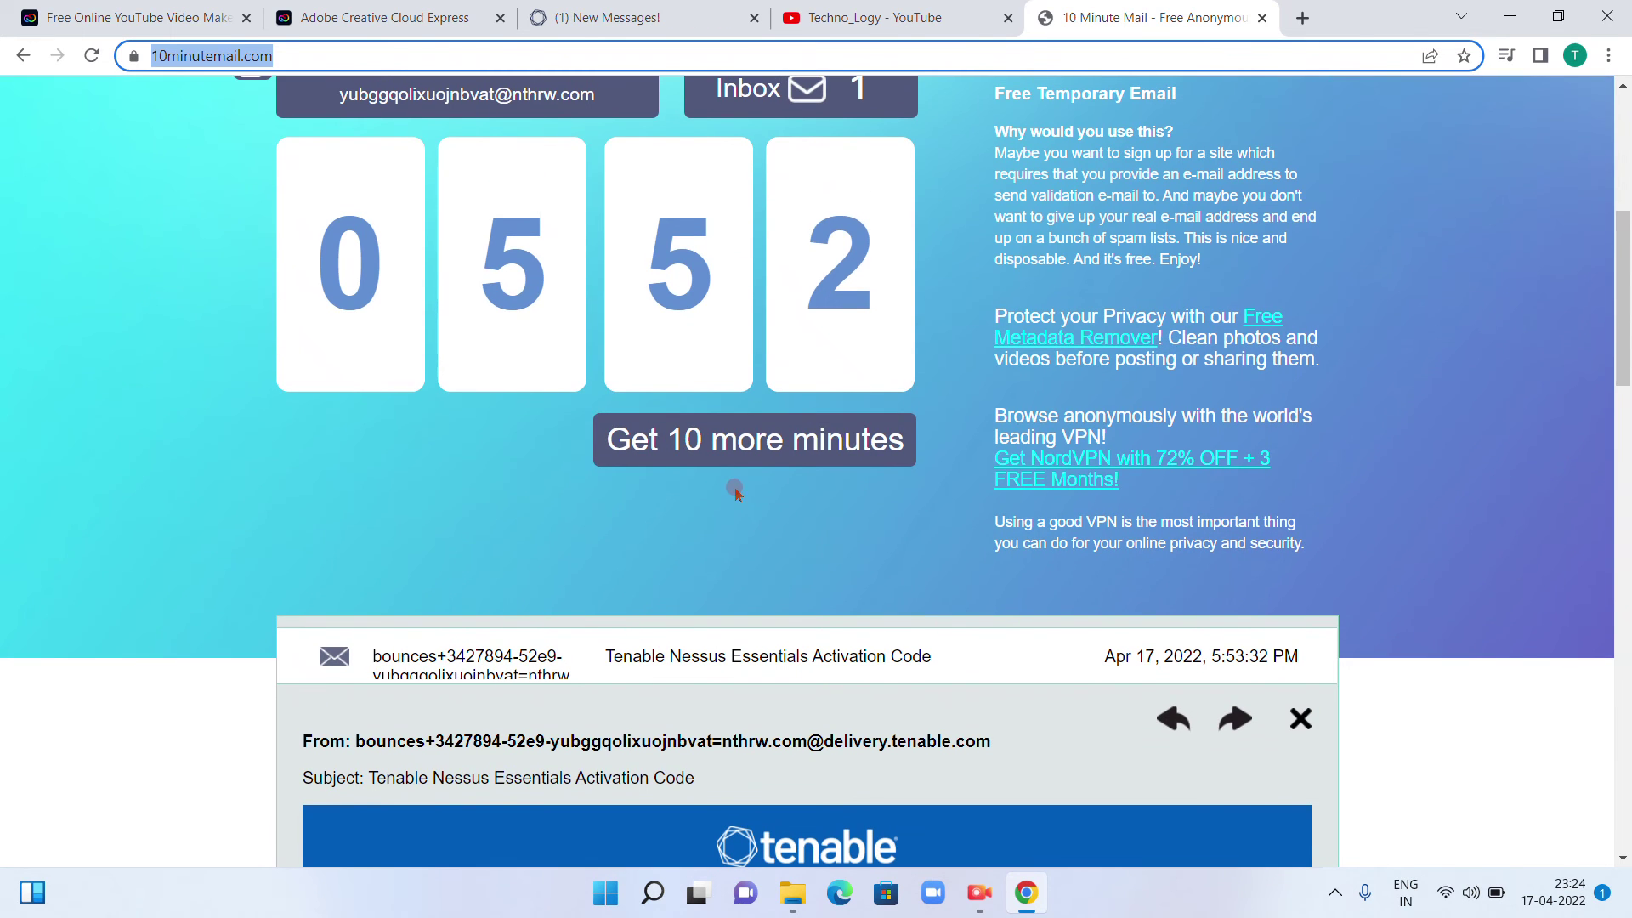
scroll(576, 311, up, 2)
scroll(550, 382, up, 2)
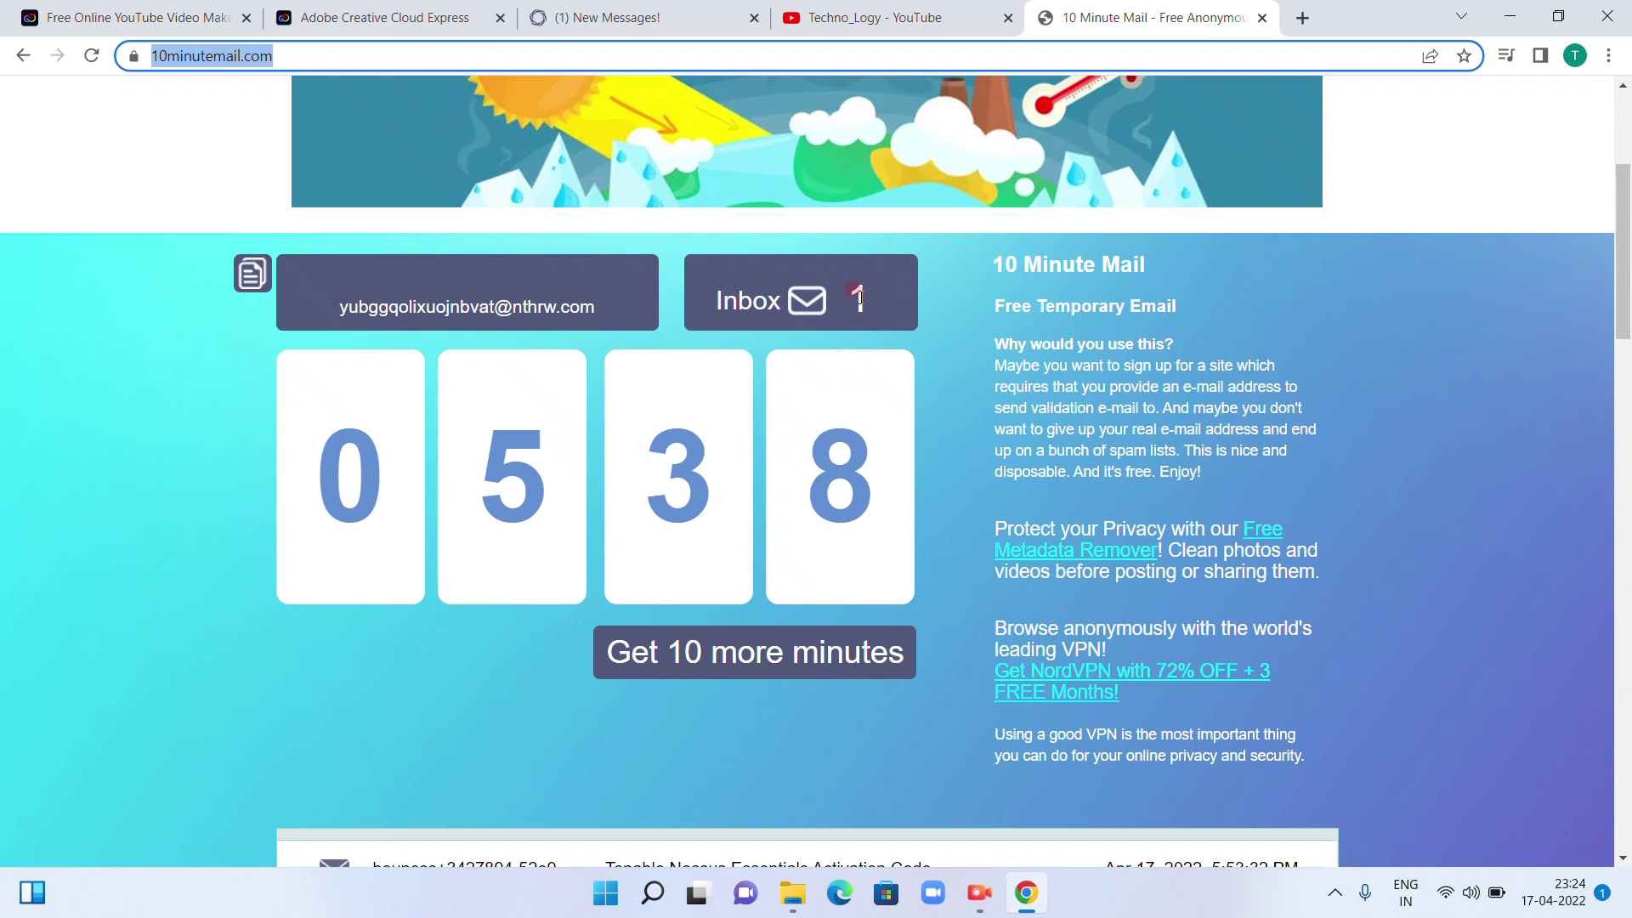
scroll(858, 297, up, 1)
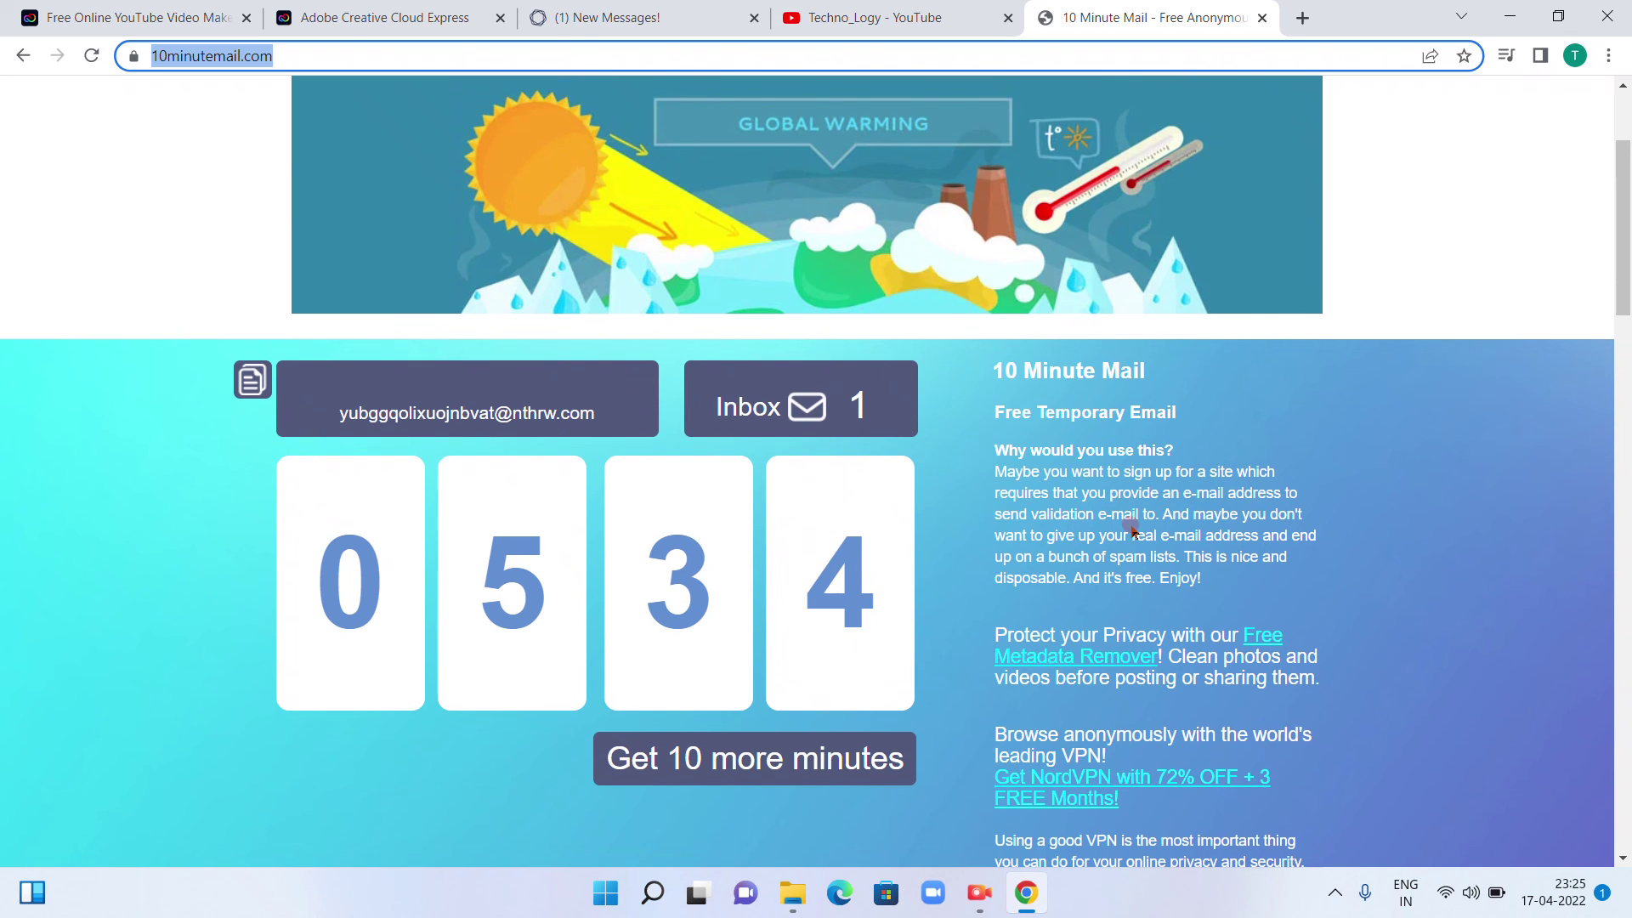
scroll(778, 202, down, 1)
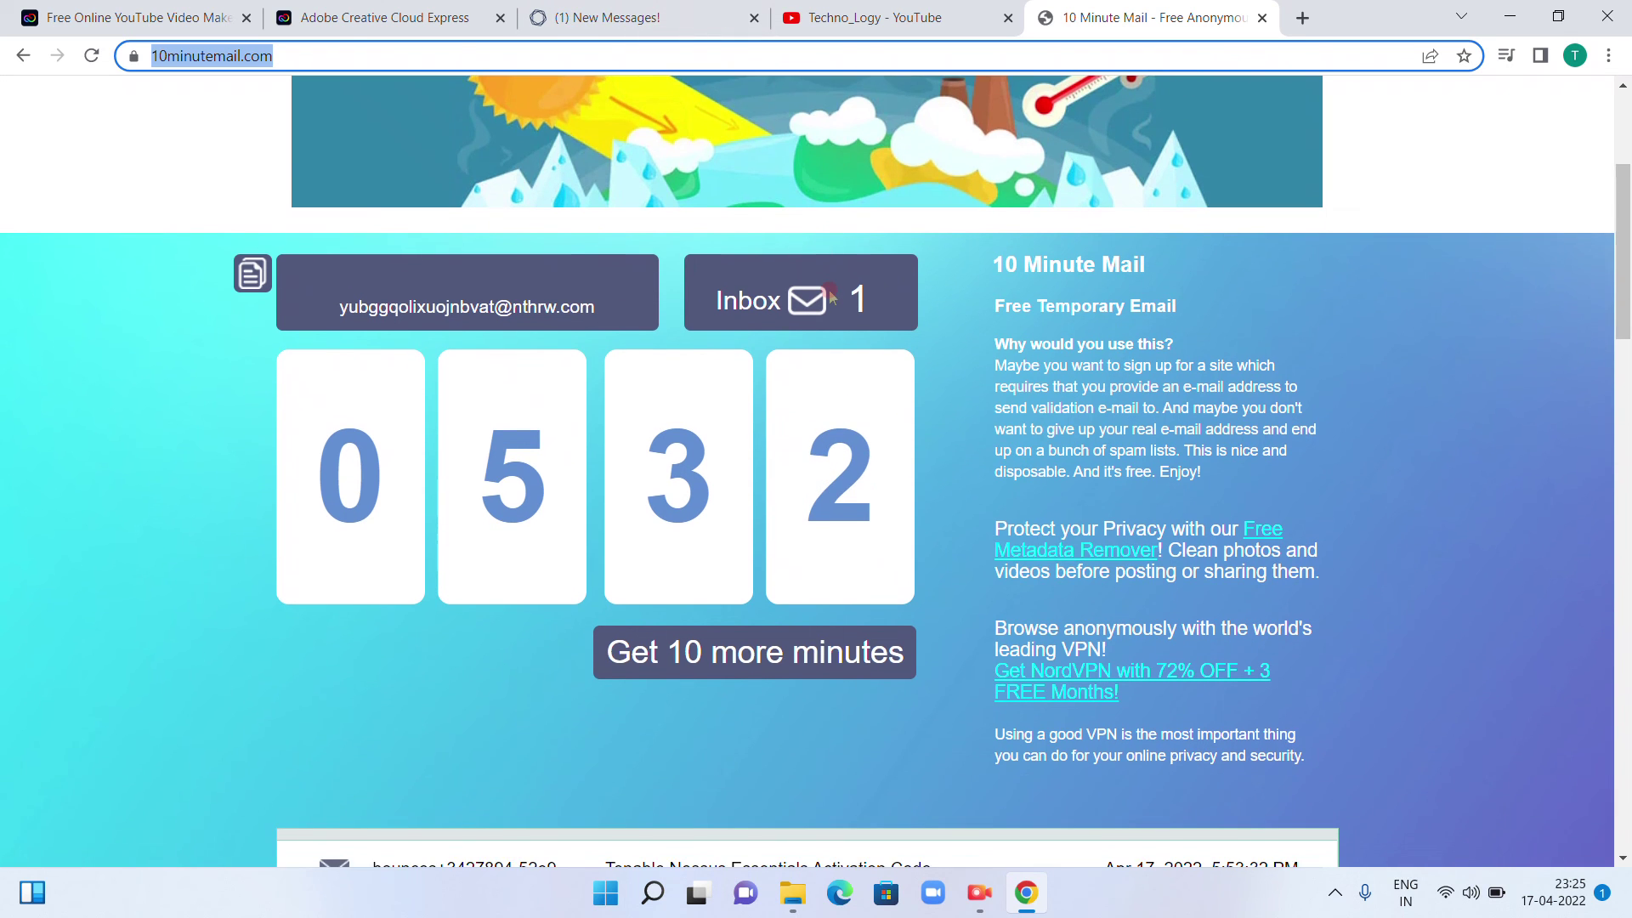
scroll(830, 298, down, 1)
scroll(978, 589, down, 1)
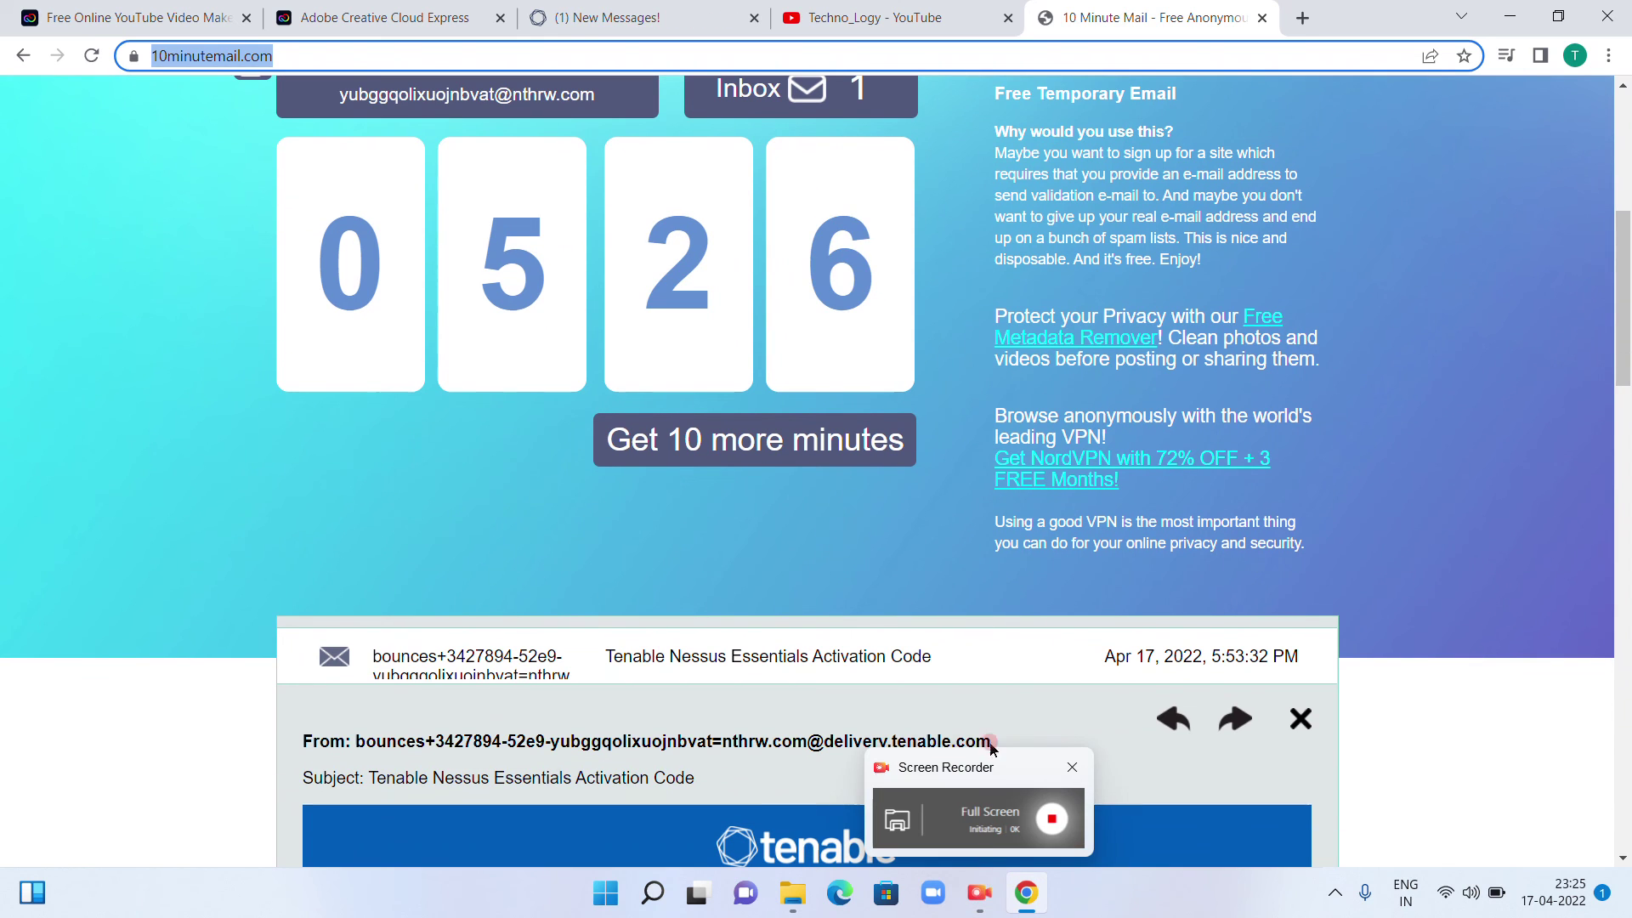
click(982, 896)
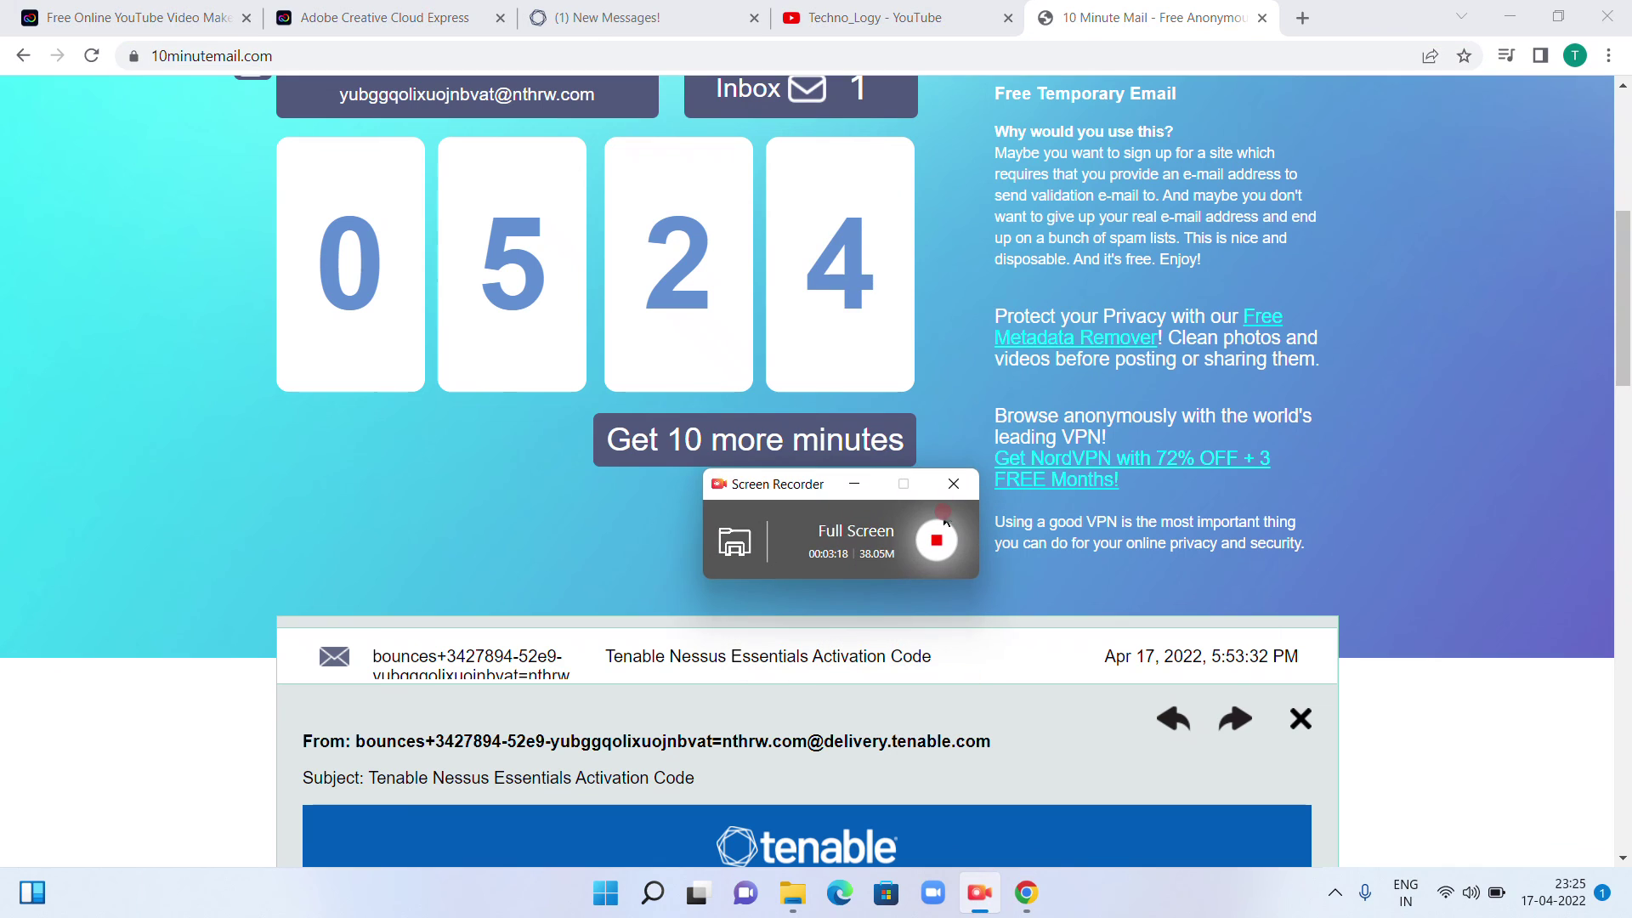